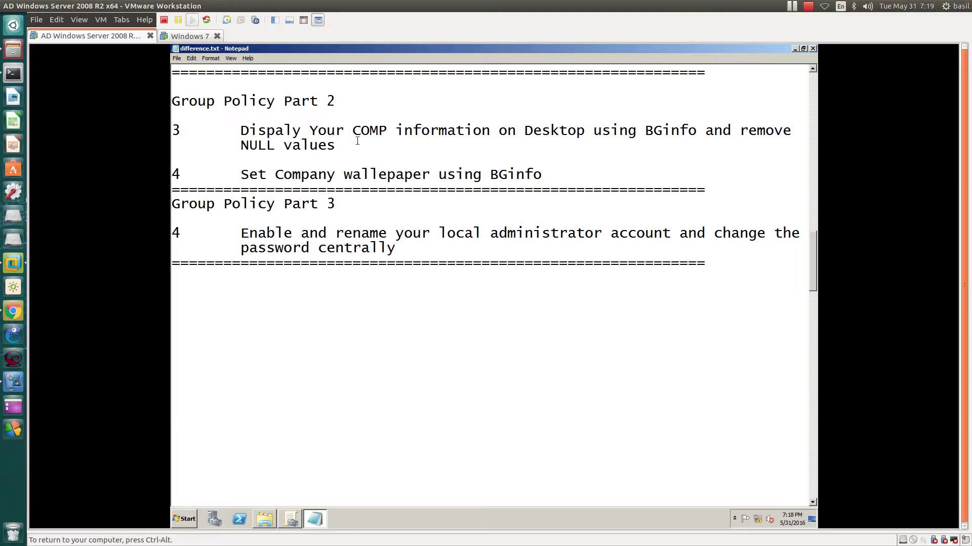
# Step: Review the Group Policy Part 2 tasks in the notes, then bring the Group Policy Part 3 task into view
pyautogui.moveTo(240, 175); pyautogui.dragTo(545, 174)
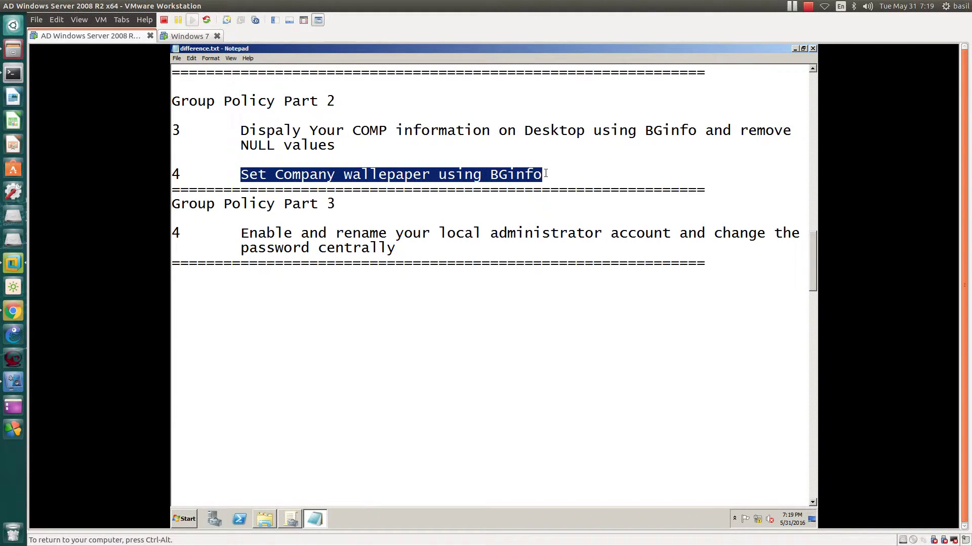
pyautogui.moveTo(238, 133); pyautogui.dragTo(488, 156)
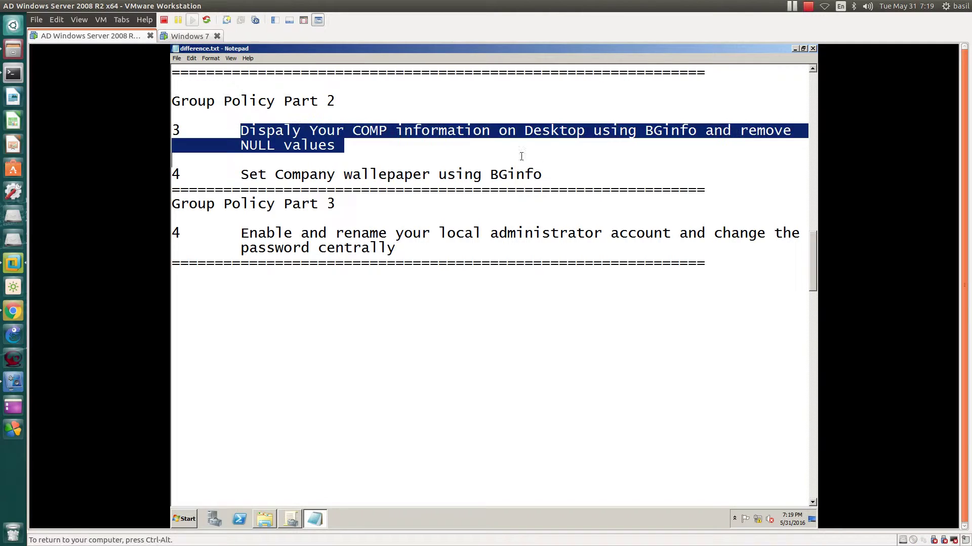
pyautogui.scroll(-3, 582, 163)
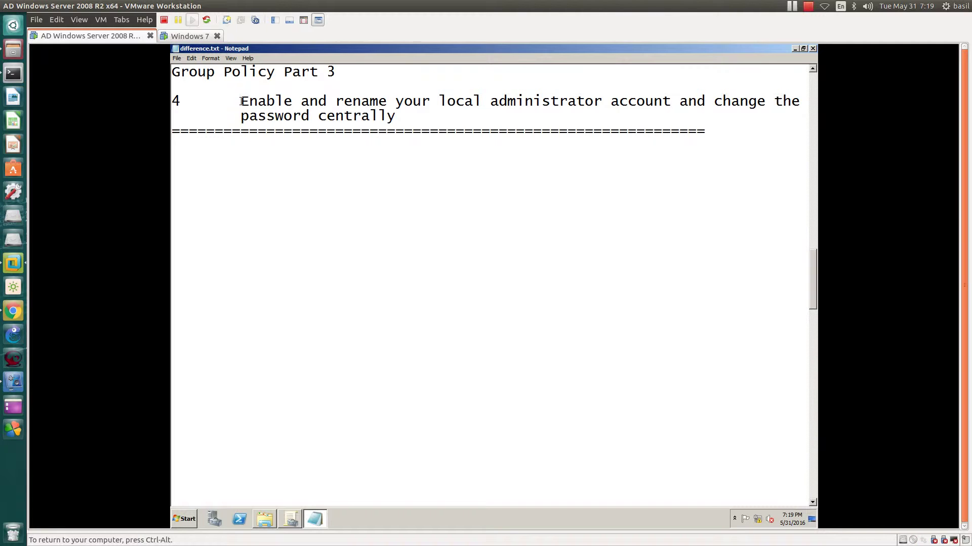
# Step: Switch to the Windows 7 virtual machine and refresh its desktop
pyautogui.click(178, 37)
pyautogui.rightClick(308, 165)
pyautogui.click(328, 190)
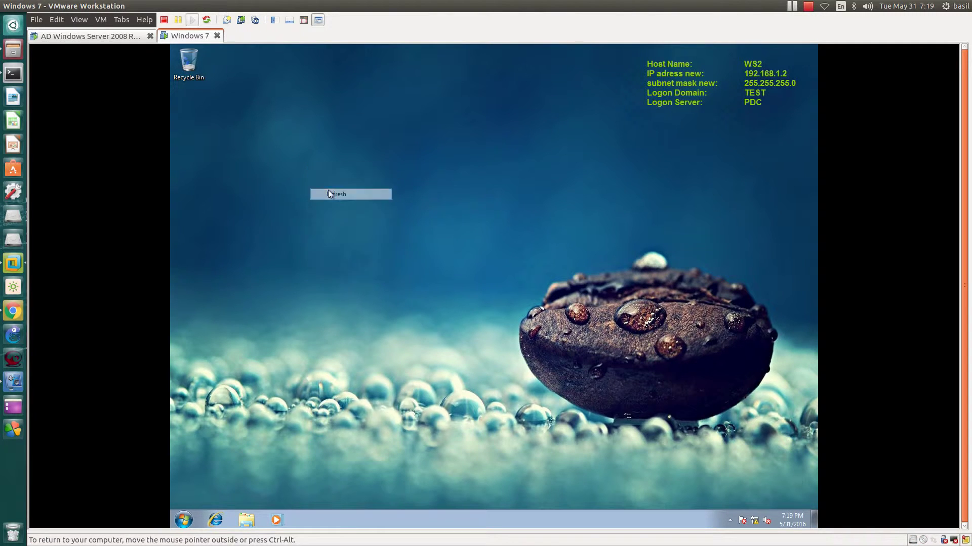
pyautogui.click(183, 520)
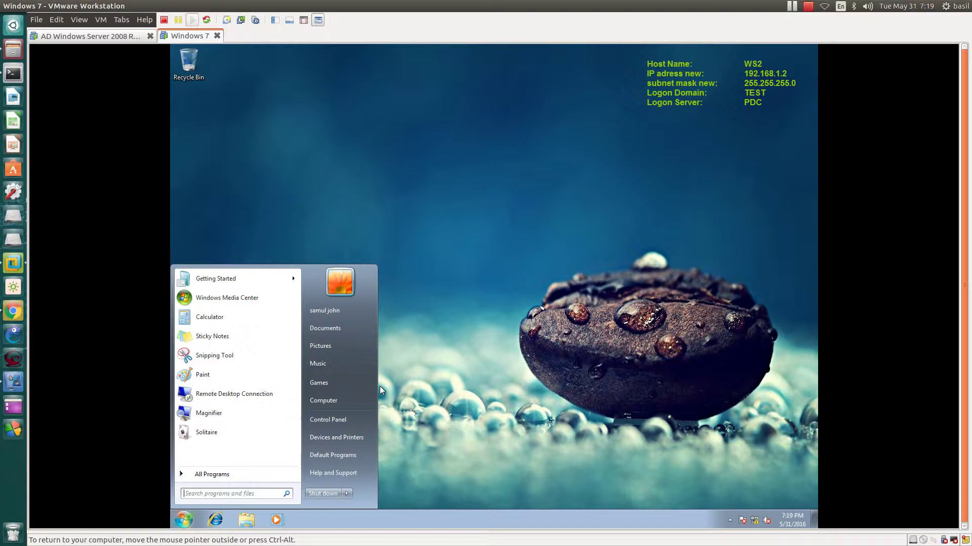
pyautogui.click(431, 189)
pyautogui.rightClick(431, 189)
pyautogui.click(452, 221)
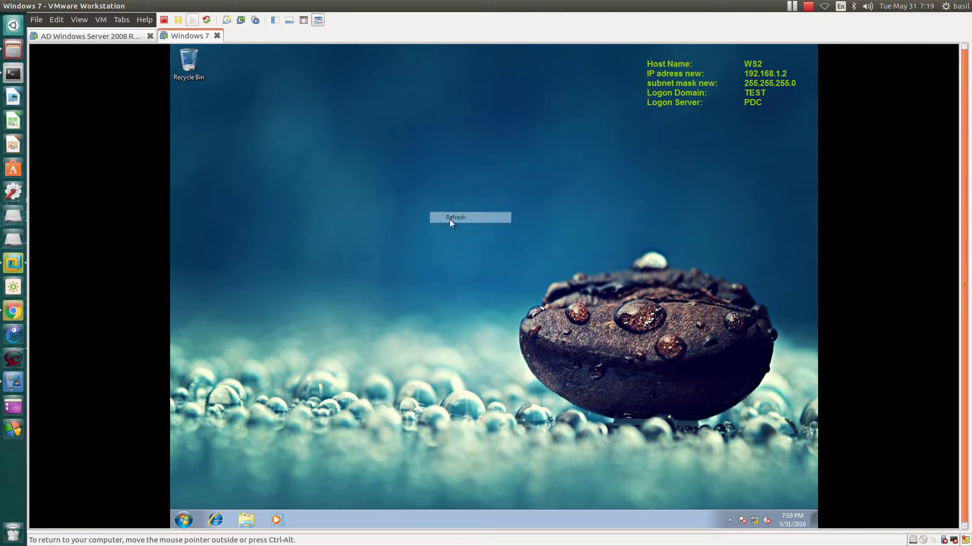
# Step: Open Computer Management on the Windows 7 machine, authorising it with the administrator user name and the account password
pyautogui.click(185, 526)
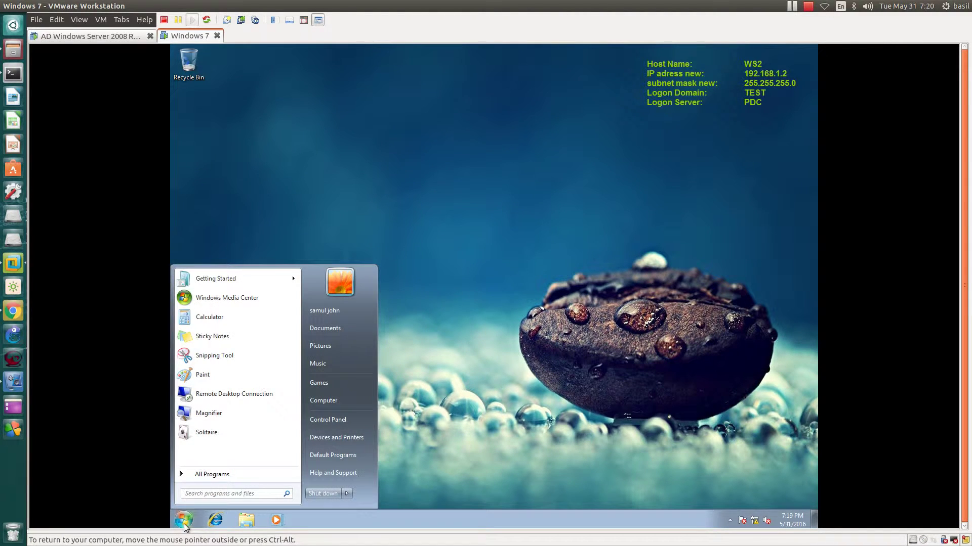
pyautogui.rightClick(323, 402)
pyautogui.click(351, 418)
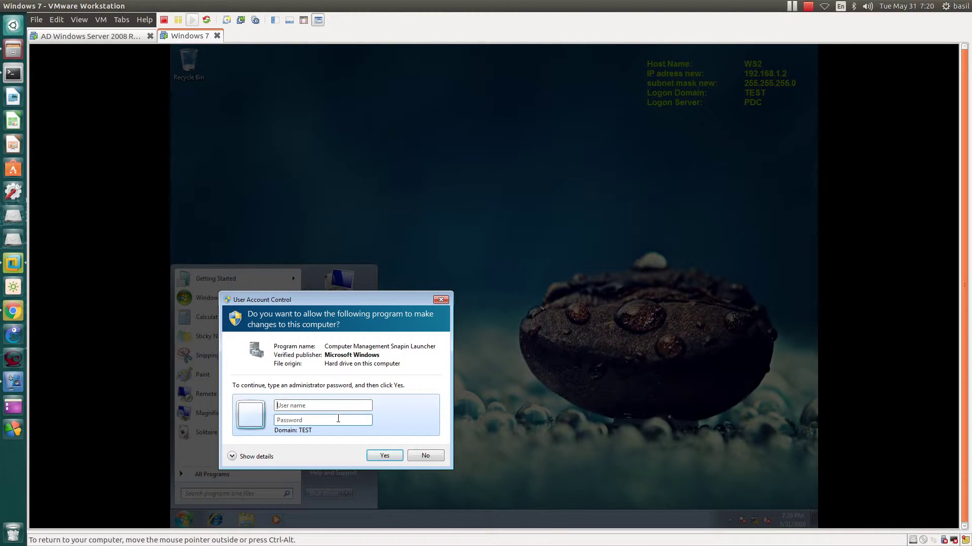
pyautogui.write('adminis')
pyautogui.press('BackSpace')
pyautogui.press('BackSpace')
pyautogui.press('BackSpace')
pyautogui.press('BackSpace')
pyautogui.press('BackSpace')
pyautogui.press('BackSpace')
pyautogui.press('BackSpace')
pyautogui.write('administrator')
pyautogui.press('Tab')
pyautogui.write('******')
pyautogui.click(392, 458)
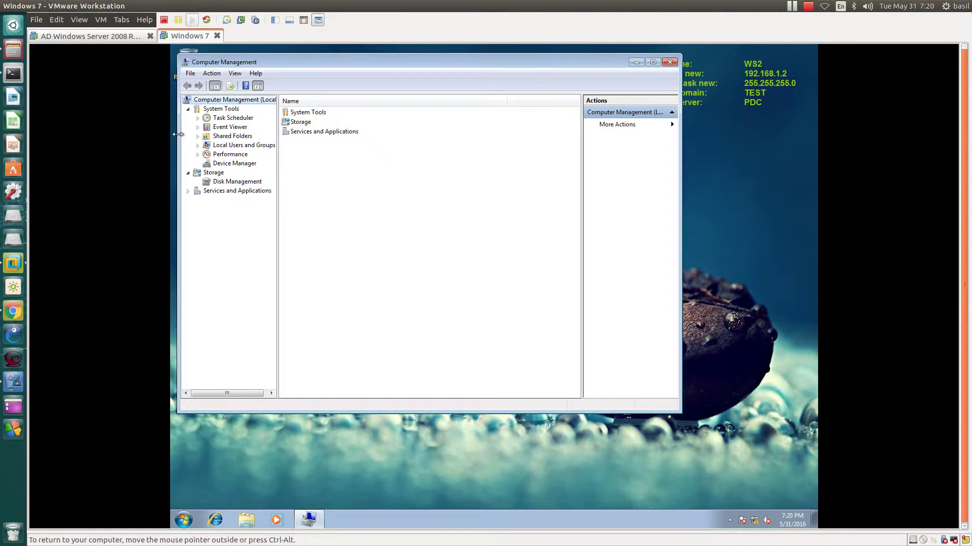
# Step: Examine the properties of the built-in Administrator account among the local users, and close them without changes
pyautogui.click(215, 147)
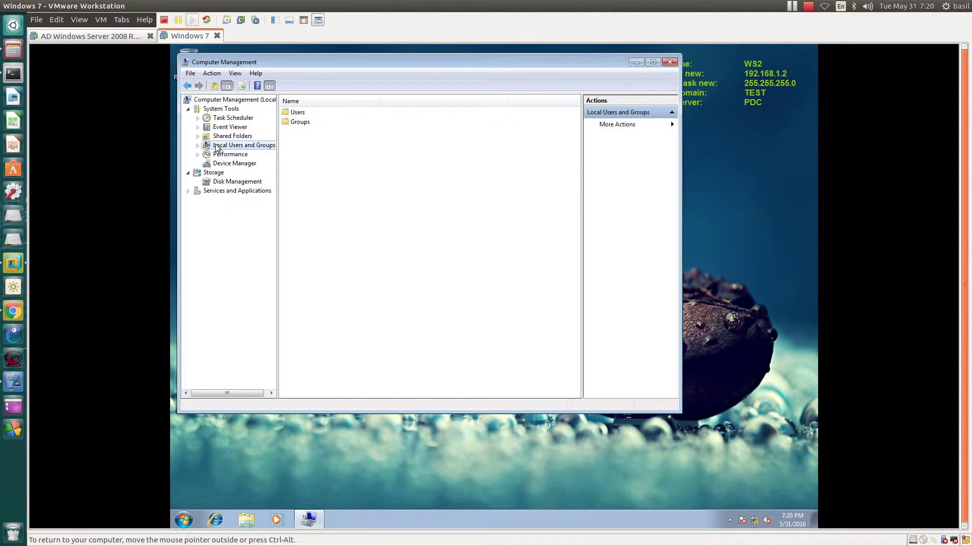
pyautogui.doubleClick(294, 114)
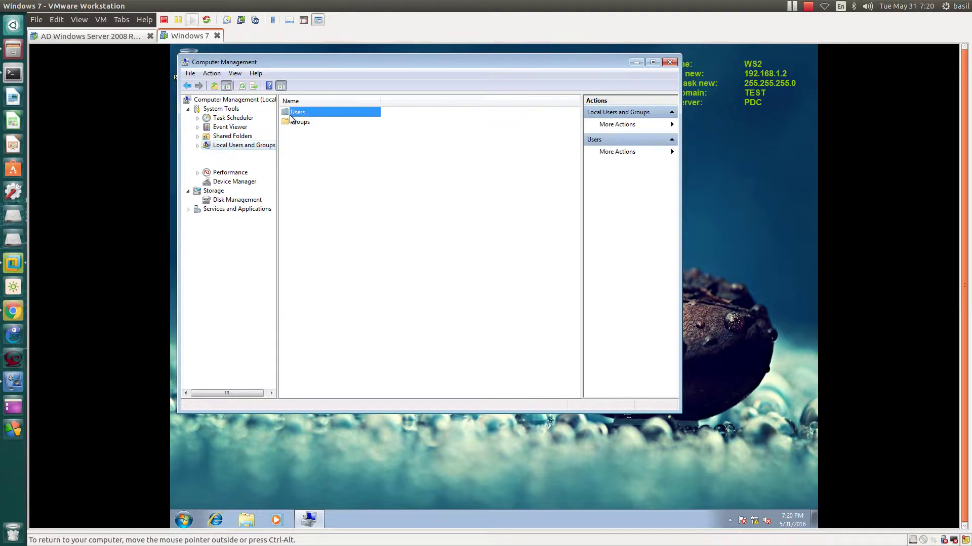
pyautogui.click(310, 113)
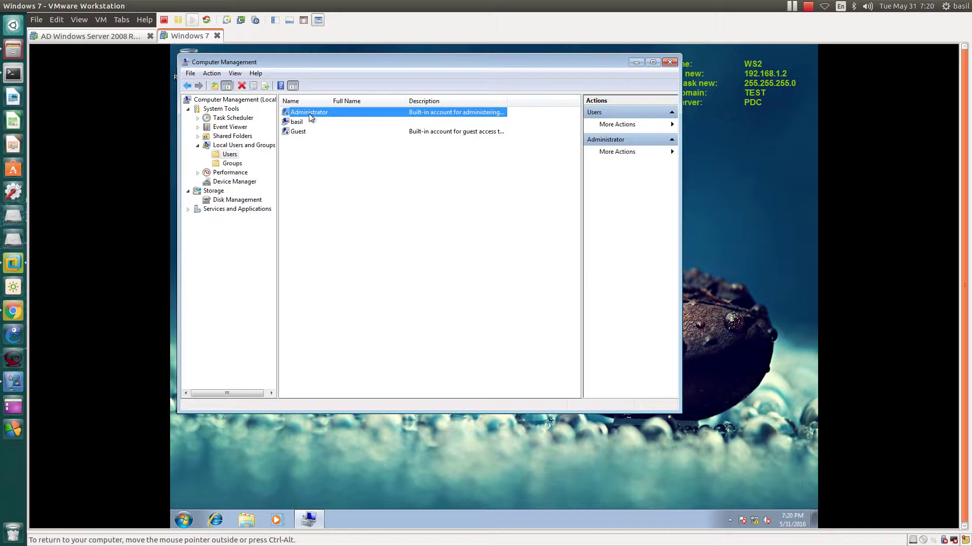
pyautogui.rightClick(309, 114)
pyautogui.click(334, 176)
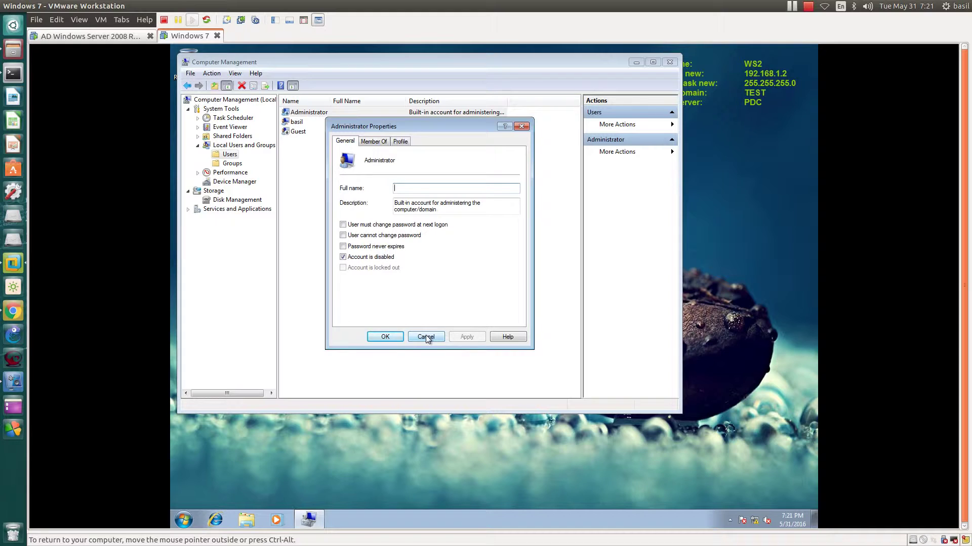
pyautogui.click(426, 337)
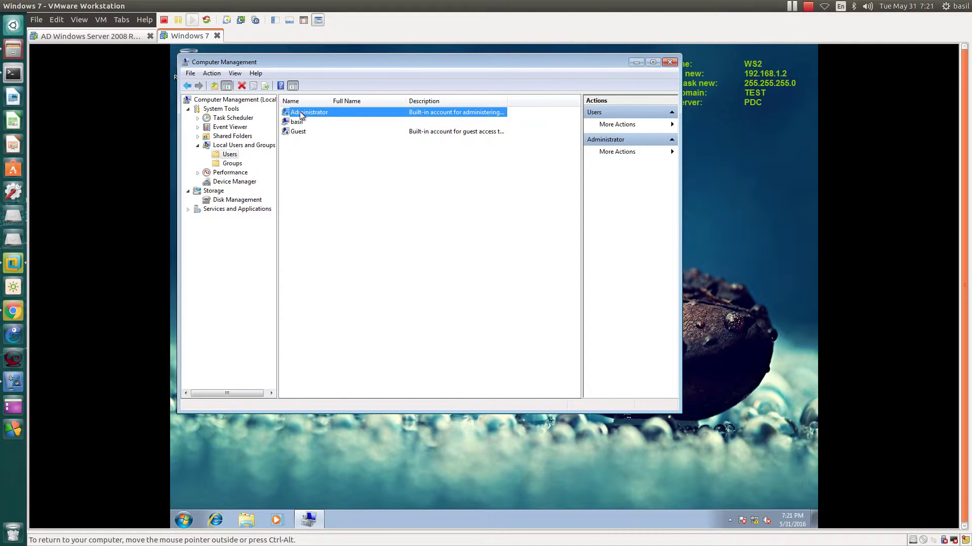
pyautogui.click(183, 521)
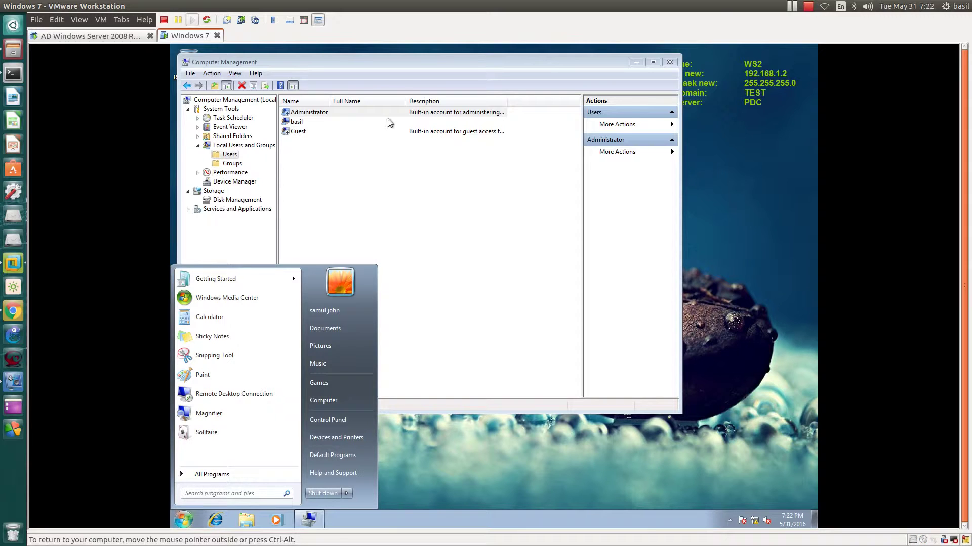
pyautogui.click(363, 60)
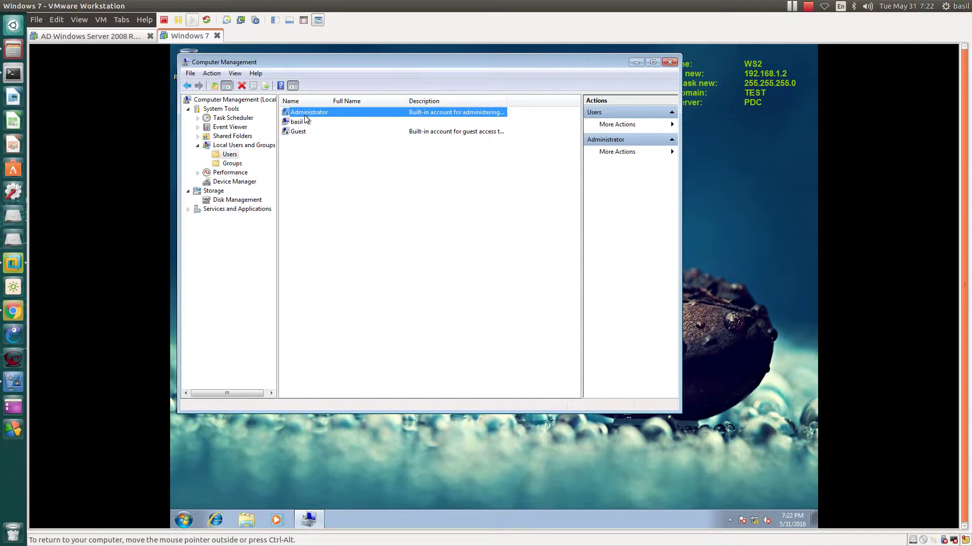
# Step: Switch to the AD Windows Server 2008 R2 virtual machine and show the Group Policy Objects of test.local in Group Policy Management
pyautogui.click(102, 35)
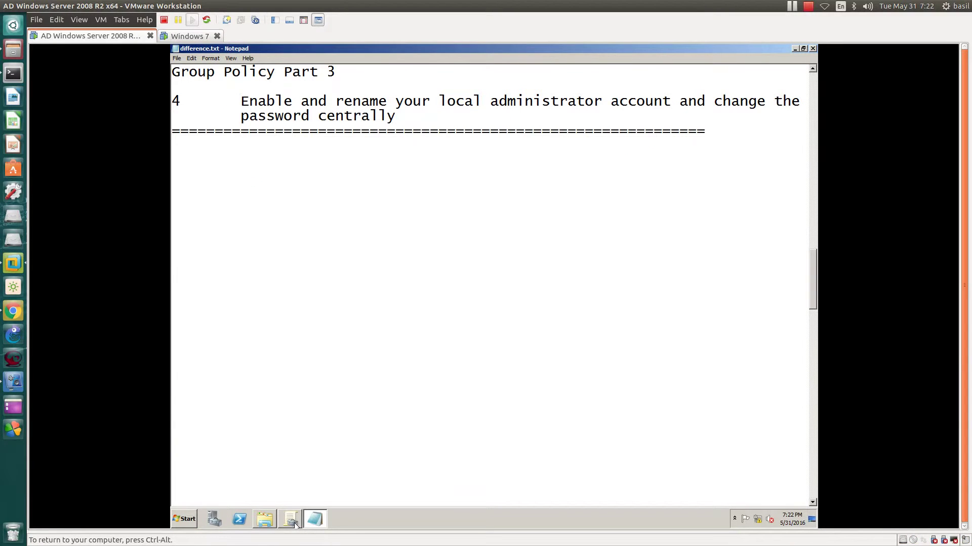
pyautogui.moveTo(295, 524)
pyautogui.click(289, 498)
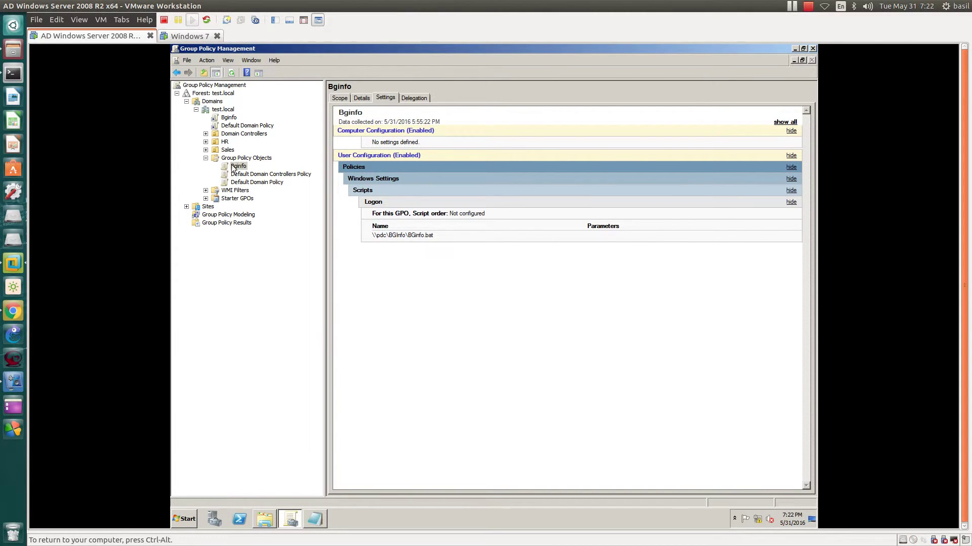
pyautogui.click(251, 159)
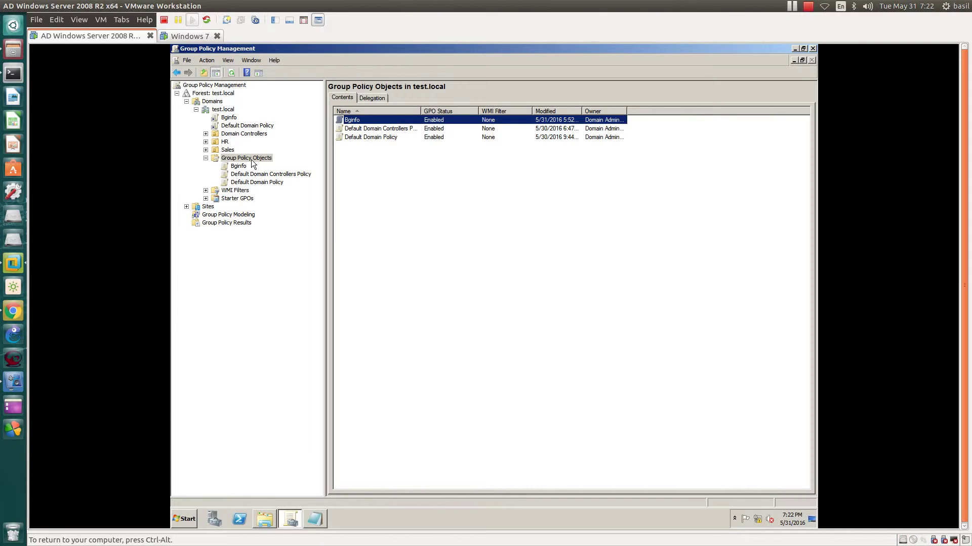
# Step: Create a new group policy object named "Local Admin account" with no source starter GPO
pyautogui.rightClick(251, 162)
pyautogui.click(261, 167)
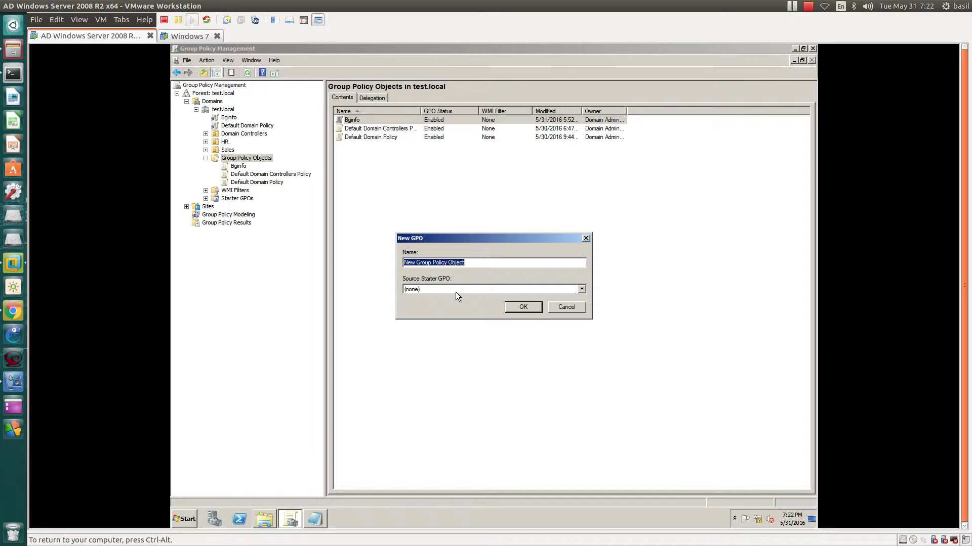
pyautogui.write('LocL')
pyautogui.moveTo(414, 262); pyautogui.dragTo(432, 261)
pyautogui.write('OL')
pyautogui.moveTo(404, 262); pyautogui.dragTo(478, 264)
pyautogui.write('Local Admin accoun')
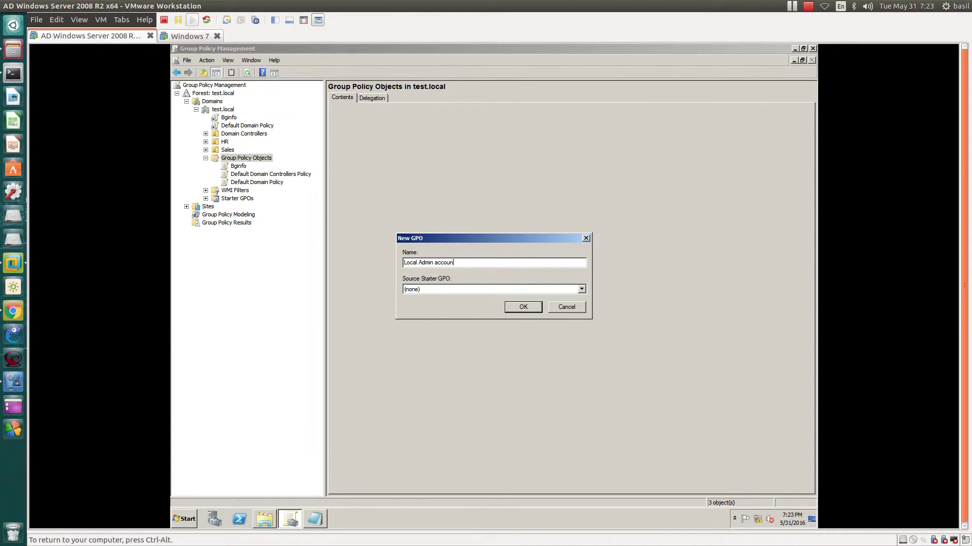
pyautogui.write('t')
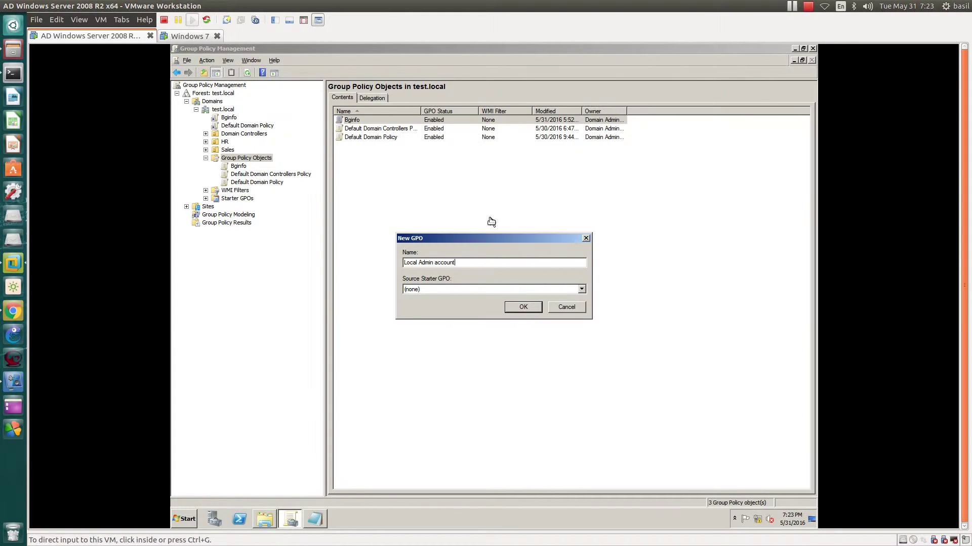
pyautogui.click(523, 307)
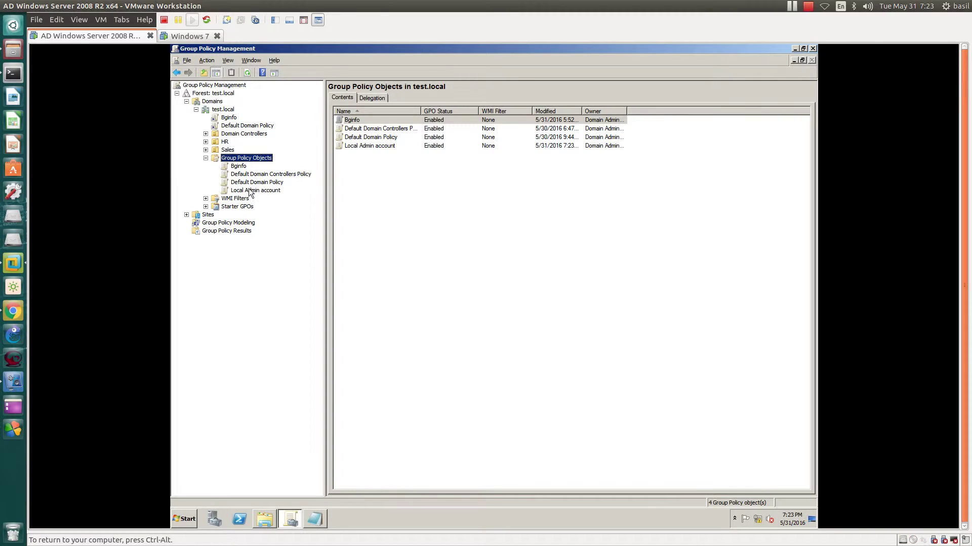
# Step: Open the Local Admin account policy object for editing
pyautogui.click(249, 190)
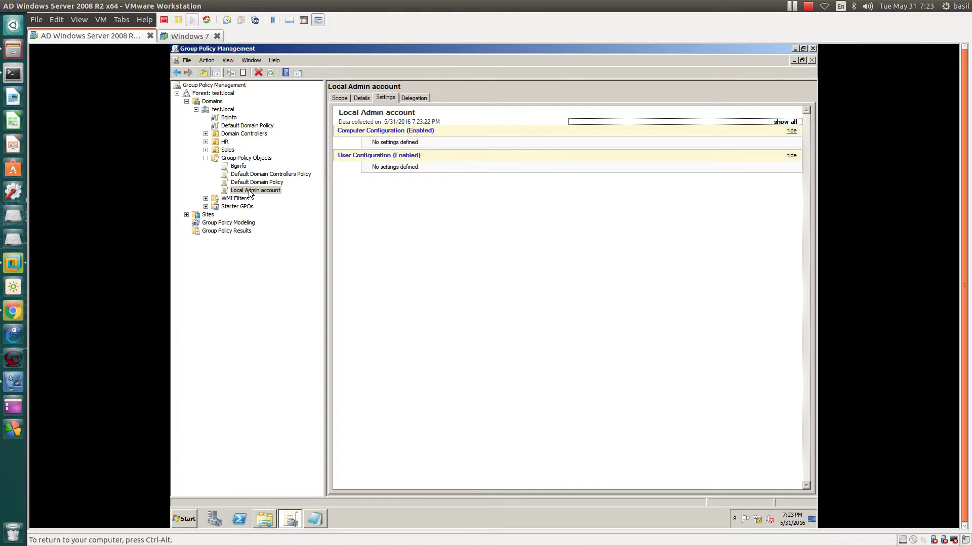
pyautogui.rightClick(249, 194)
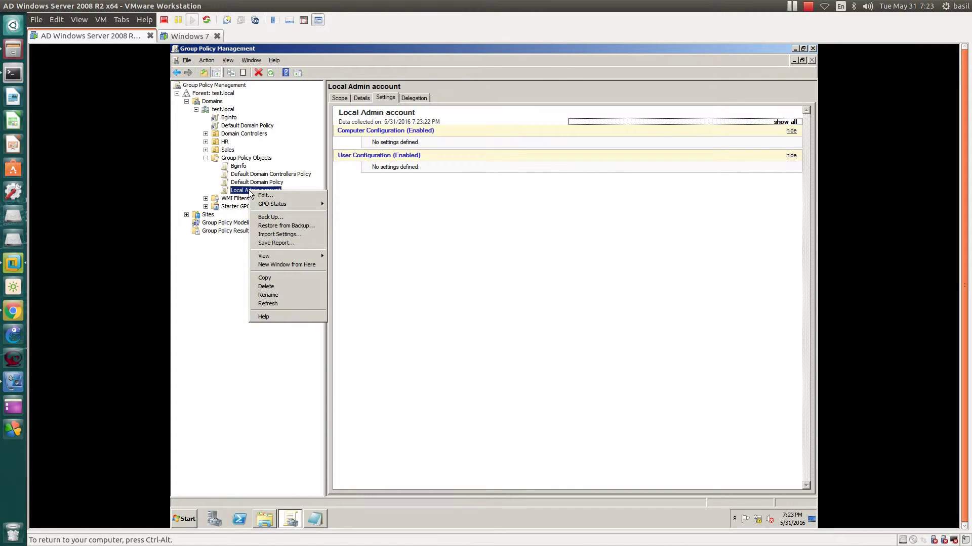
pyautogui.click(264, 195)
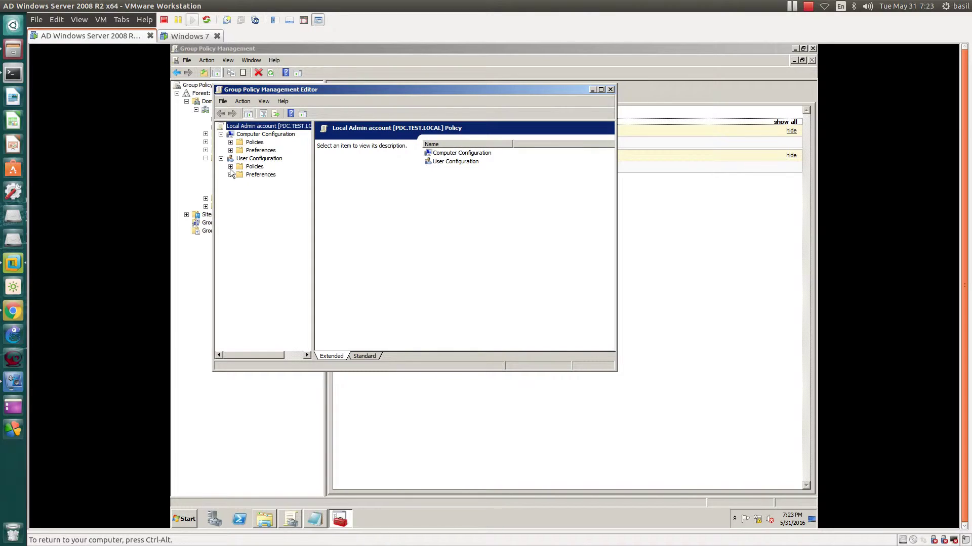
# Step: Examine the Computer Configuration and User Configuration sections, including the computer's Preferences, Windows Settings and Administrative Templates branches
pyautogui.click(249, 135)
pyautogui.click(252, 159)
pyautogui.click(253, 135)
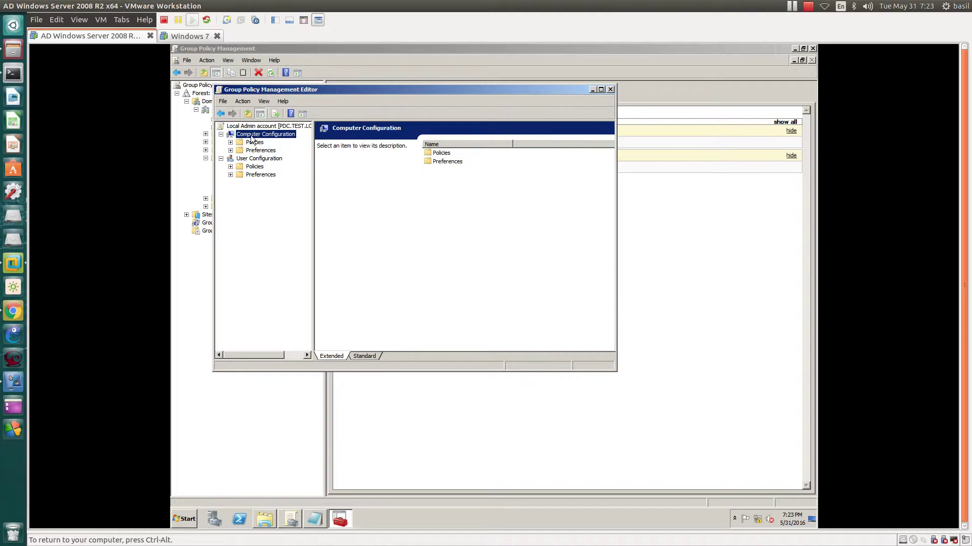
pyautogui.click(256, 160)
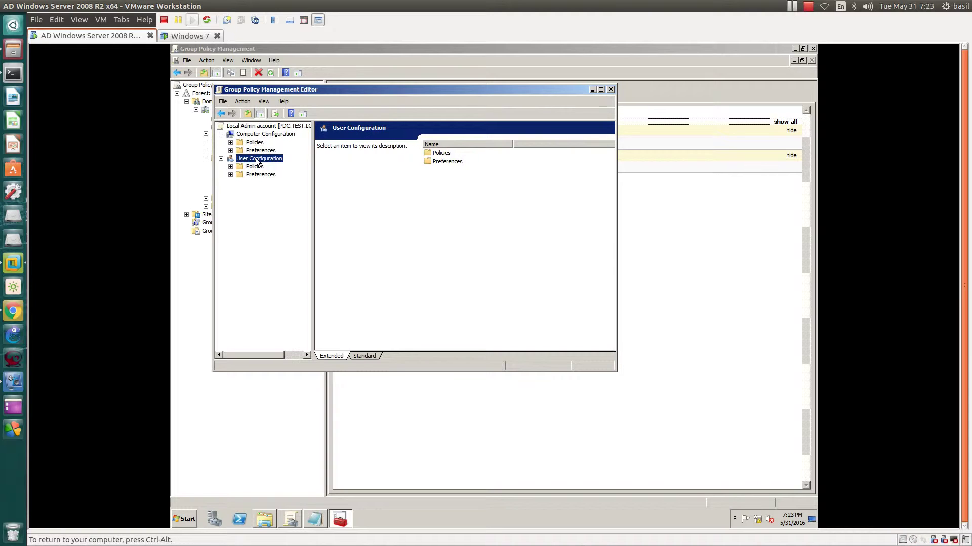
pyautogui.click(261, 137)
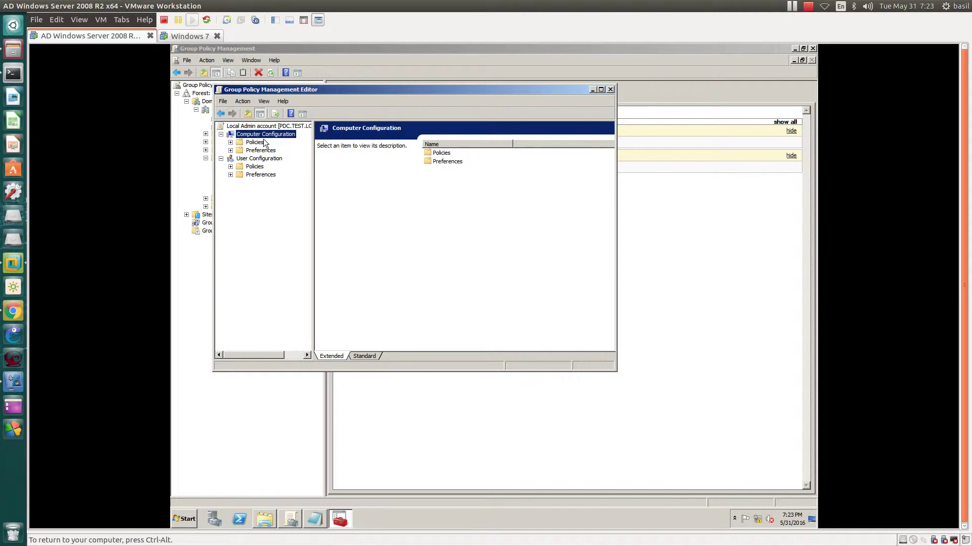
pyautogui.click(230, 151)
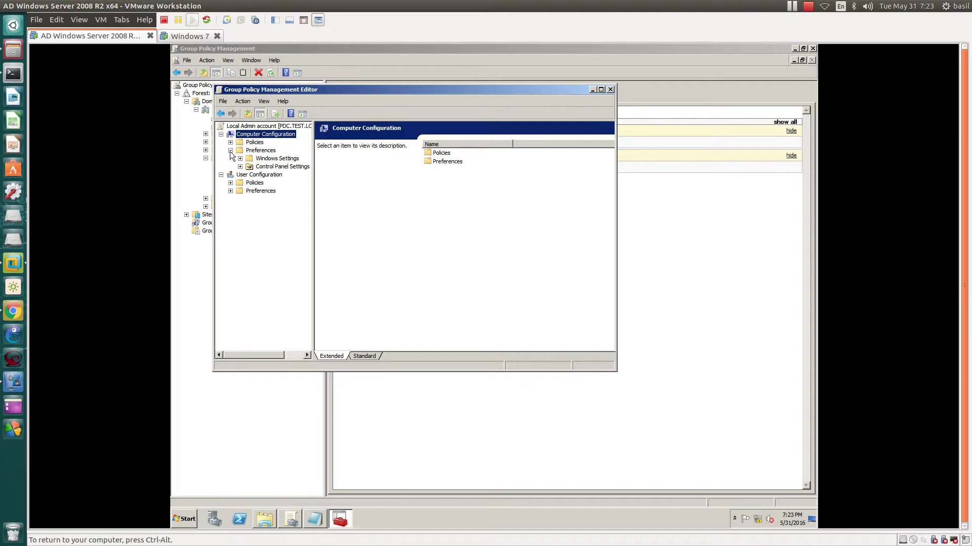
pyautogui.click(230, 151)
pyautogui.click(230, 142)
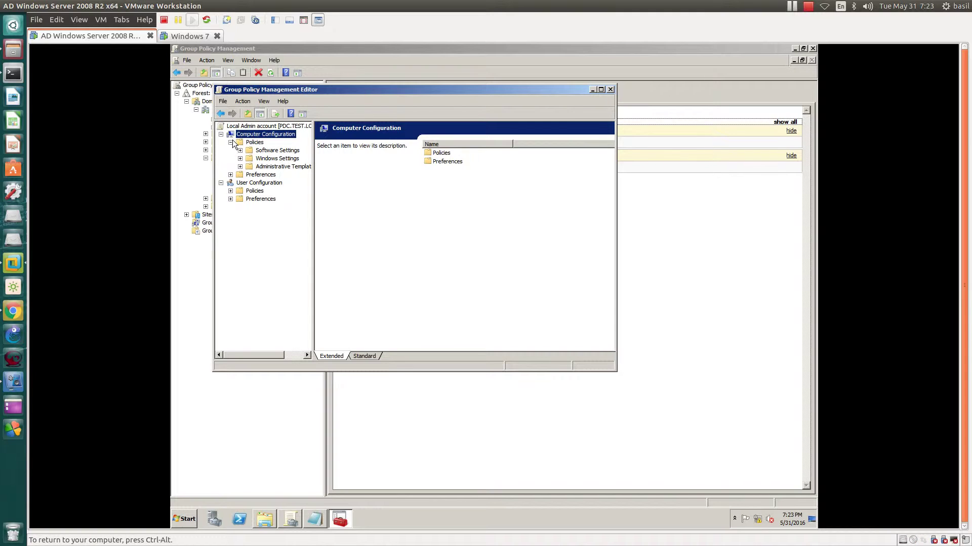
pyautogui.click(240, 159)
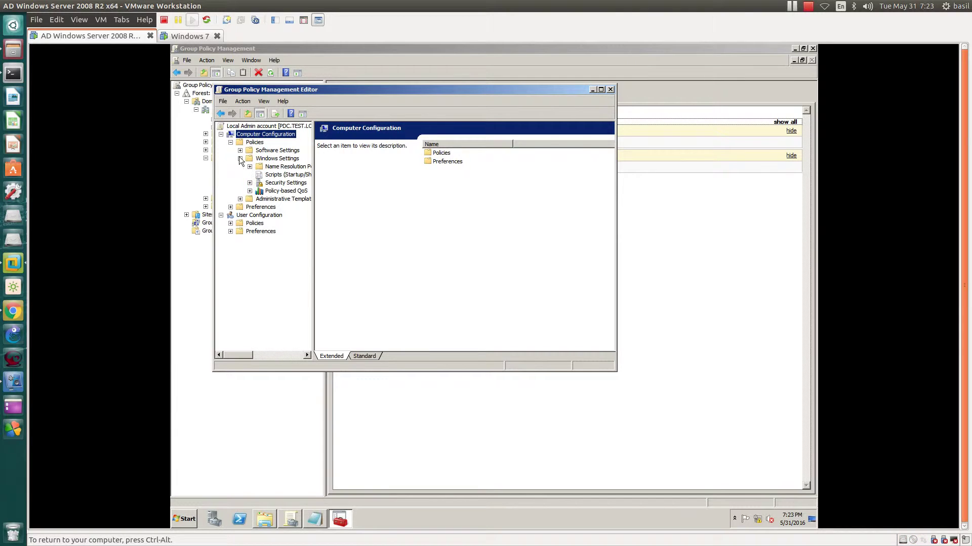
pyautogui.click(240, 159)
pyautogui.click(239, 166)
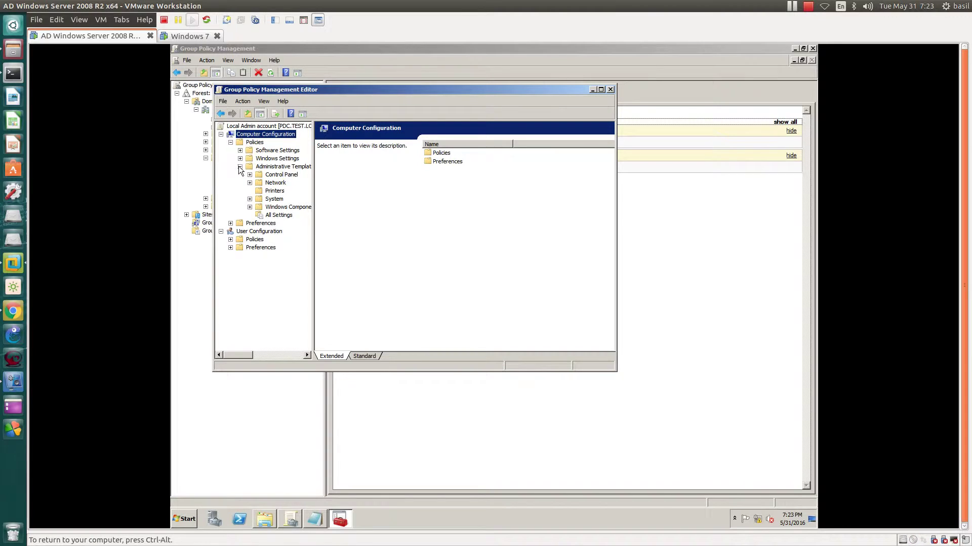
pyautogui.click(240, 166)
pyautogui.click(230, 142)
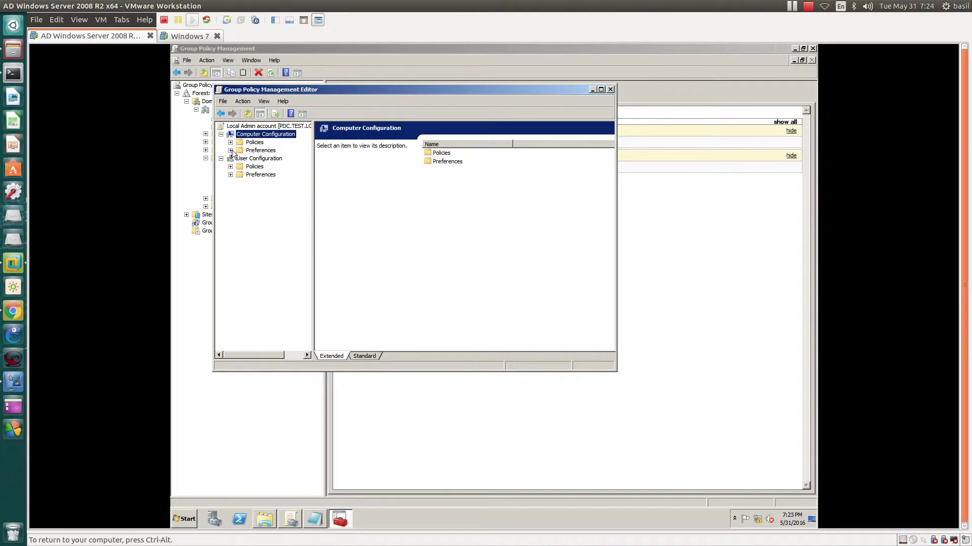
# Step: Show Local Users and Groups under the computer's Preferences, Control Panel Settings, with the editor maximized and the tree pane widened
pyautogui.click(230, 150)
pyautogui.click(240, 166)
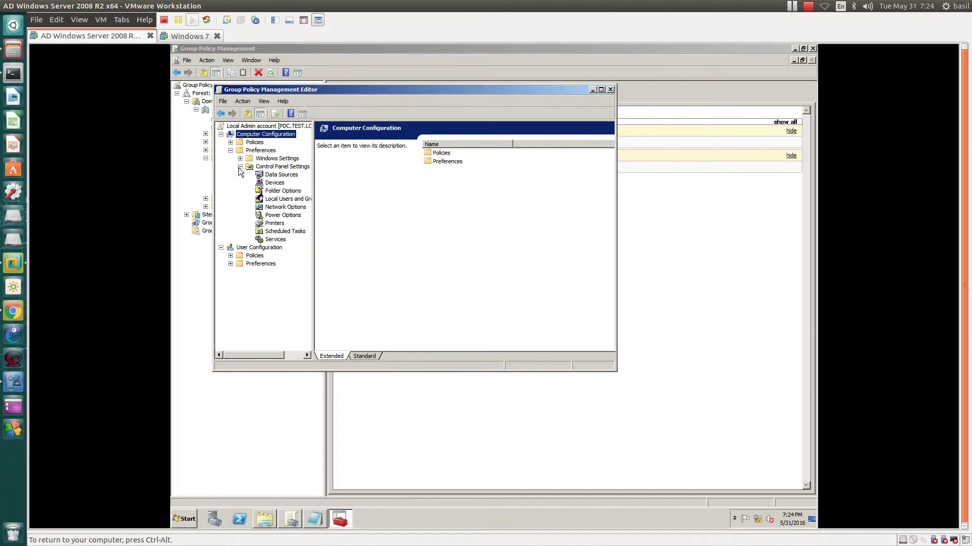
pyautogui.click(281, 203)
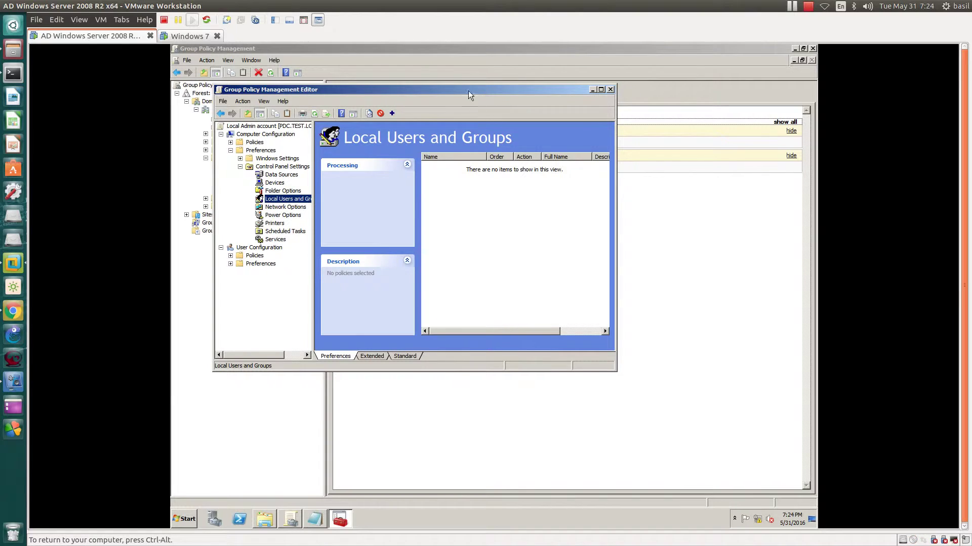
pyautogui.doubleClick(451, 90)
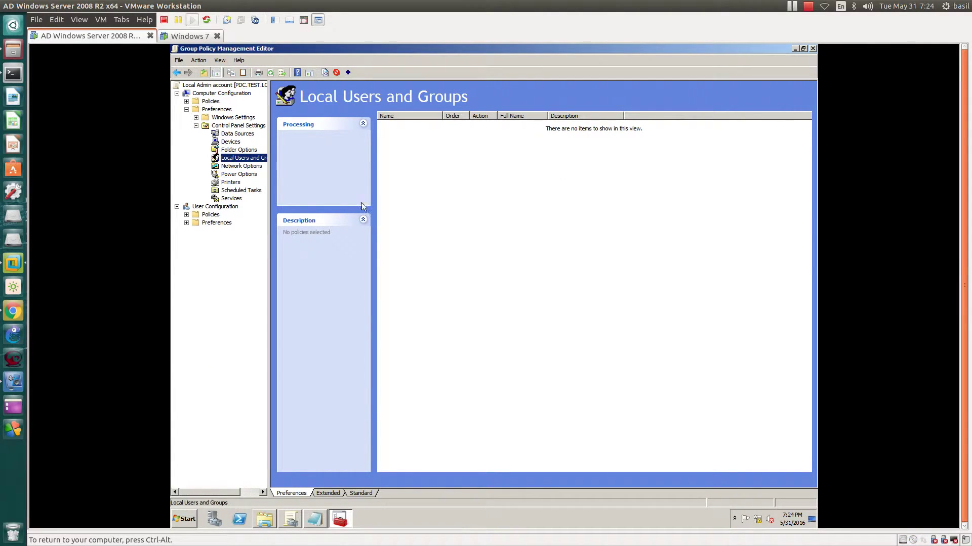
pyautogui.click(502, 214)
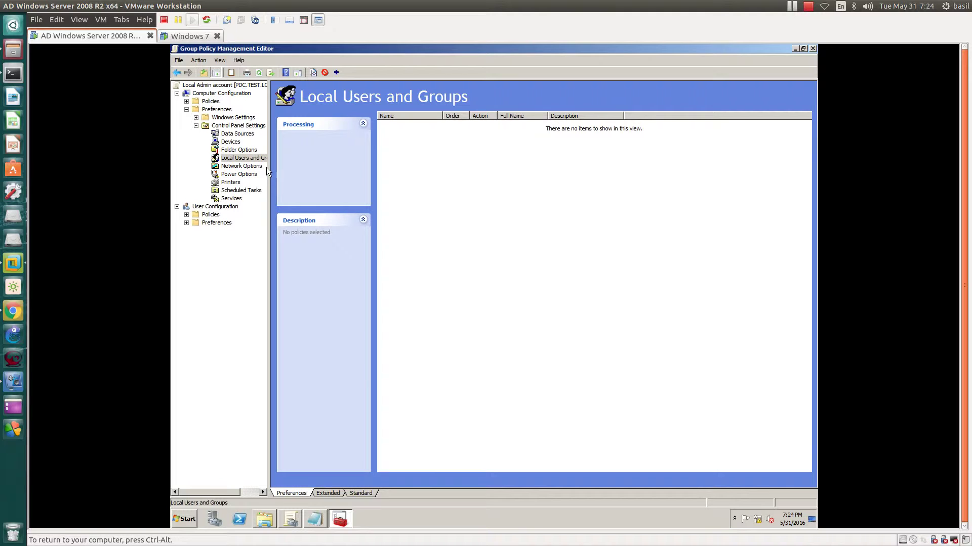
pyautogui.moveTo(269, 168); pyautogui.dragTo(327, 172)
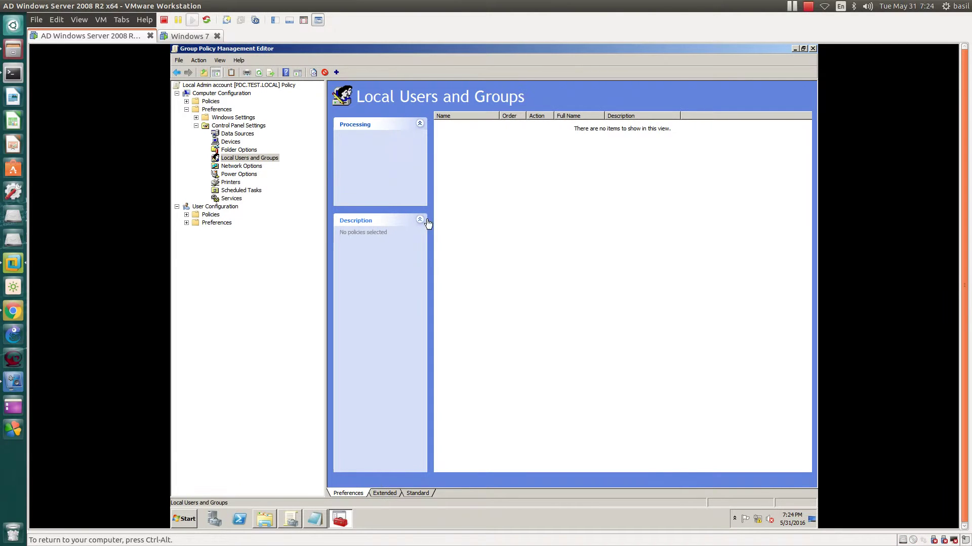
# Step: Start a new Local User preference item in Local Users and Groups with the action Update
pyautogui.rightClick(513, 169)
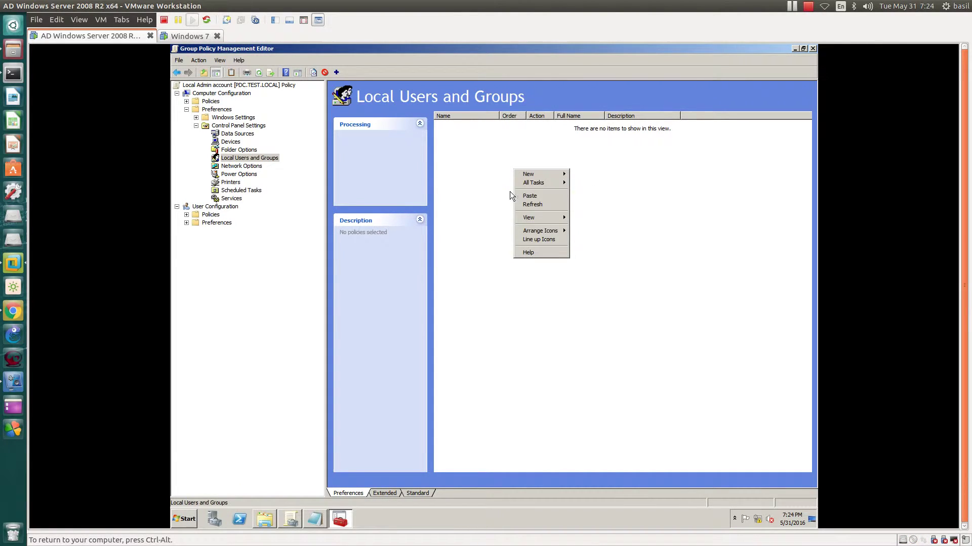
pyautogui.moveTo(544, 180)
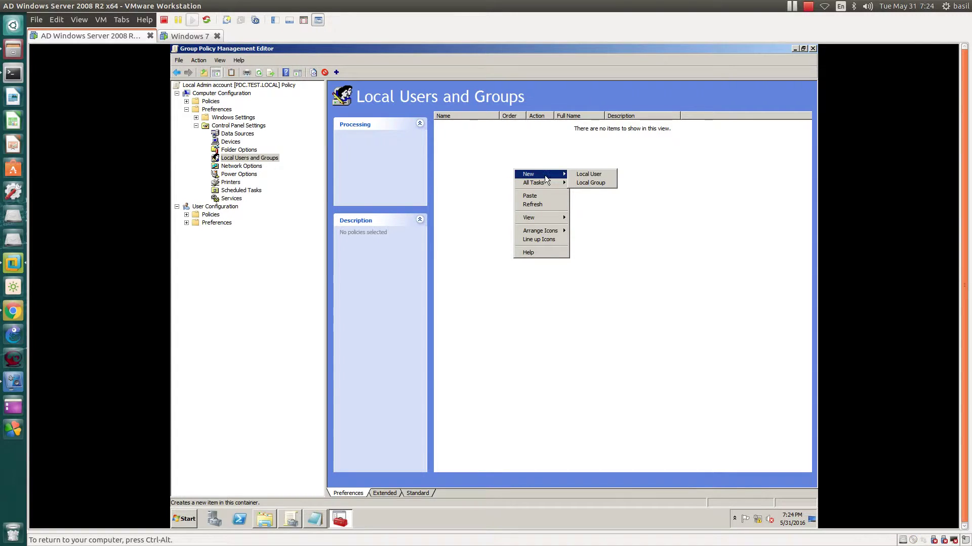
pyautogui.click(582, 175)
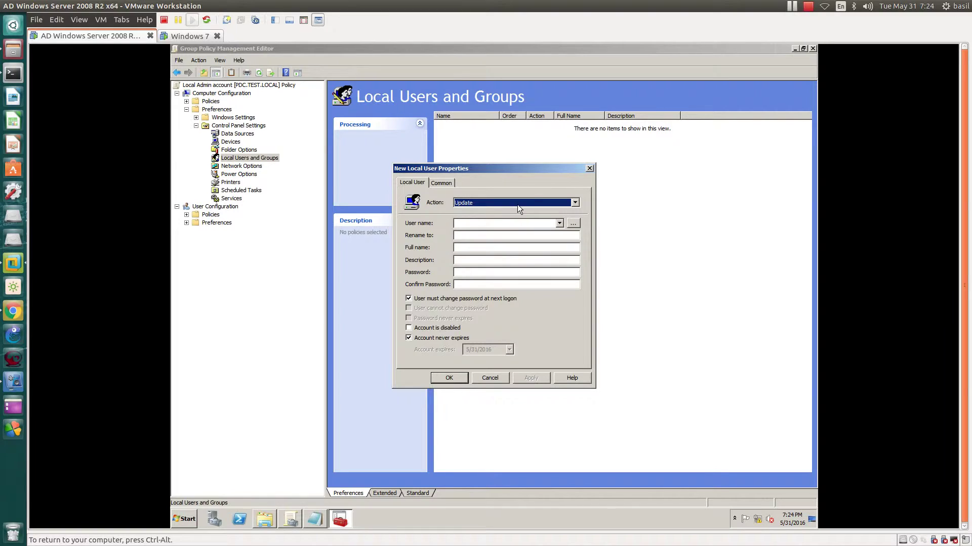
pyautogui.click(478, 202)
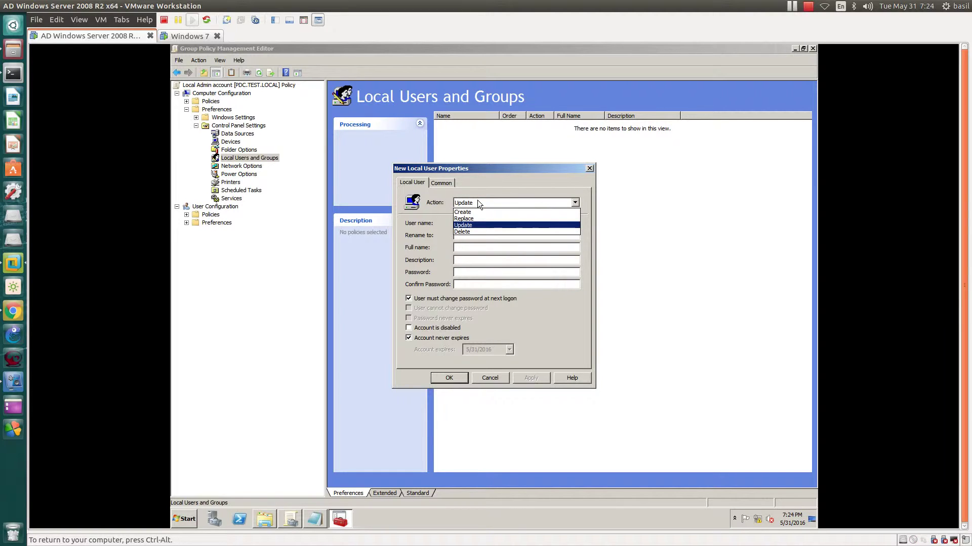
pyautogui.click(467, 225)
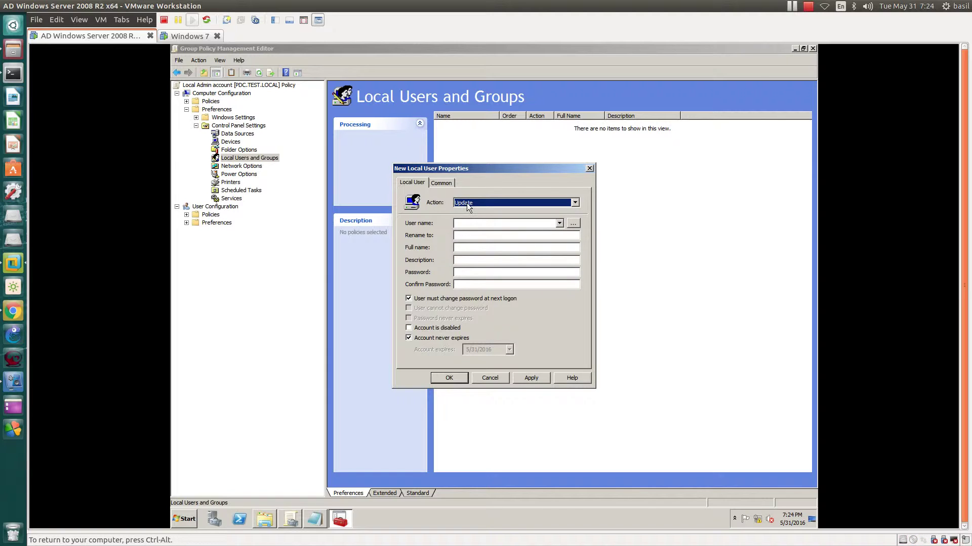
# Step: Target Administrator (built-in), rename it to help$, enter and confirm the account password, and disable the forced password change at next logon
pyautogui.click(560, 224)
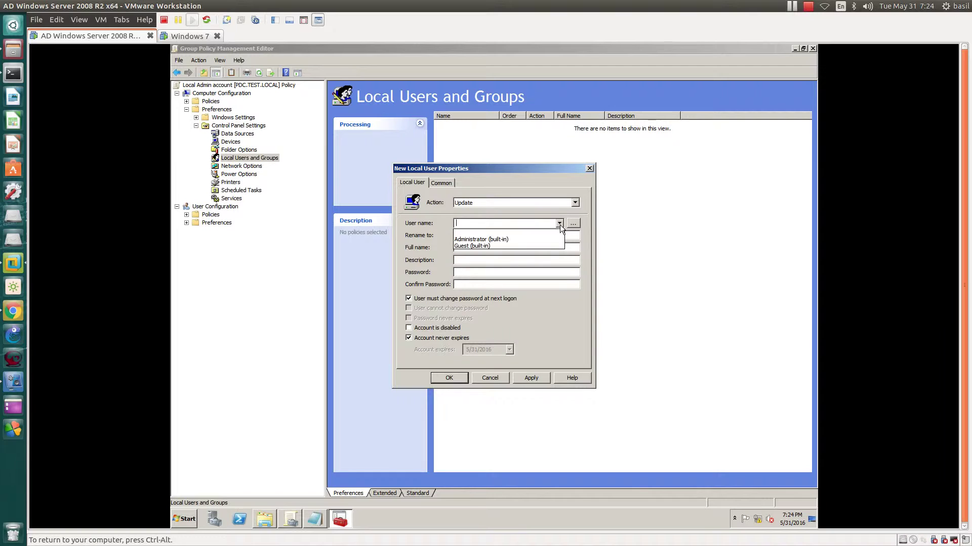
pyautogui.click(508, 241)
pyautogui.click(501, 235)
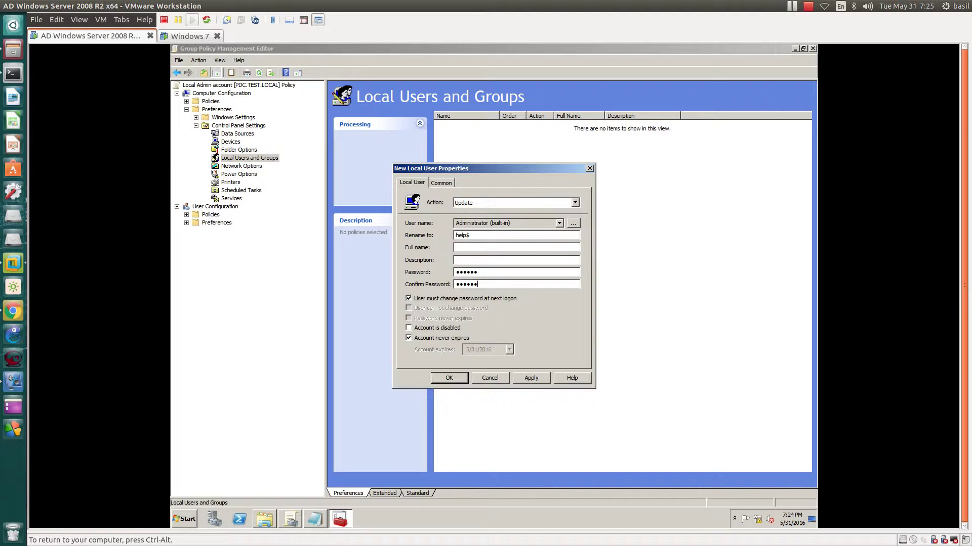
pyautogui.click(433, 299)
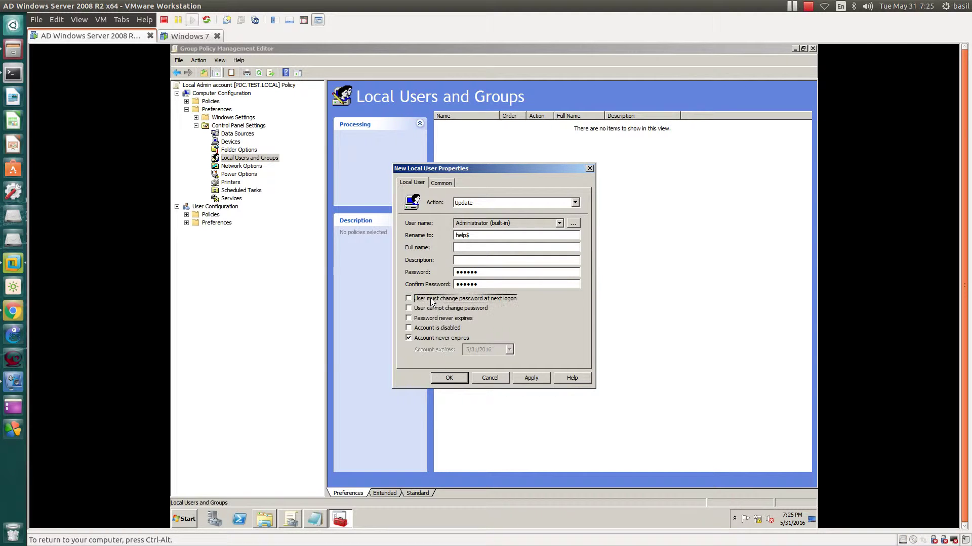
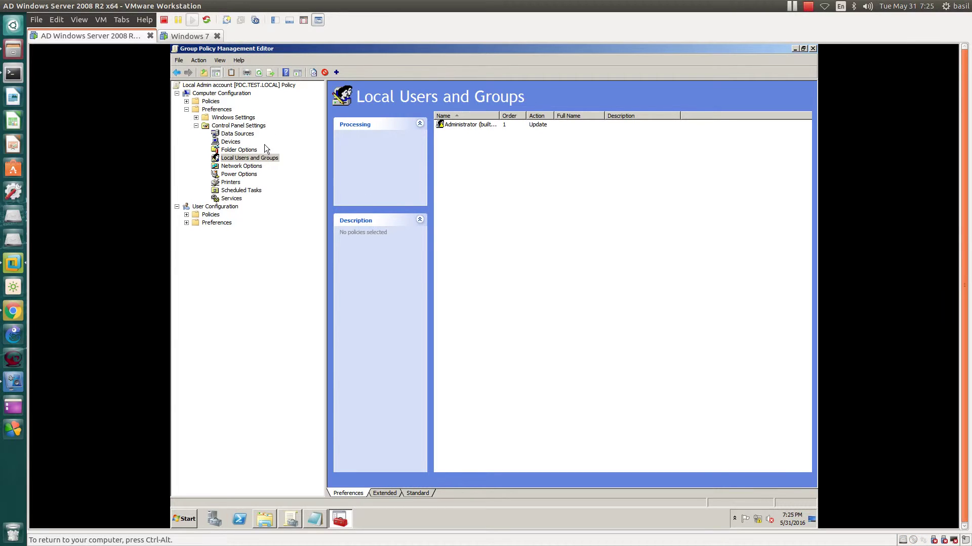
# Step: Close the policy editor and refresh the Local Admin account settings report, expanding its Local Users and Groups entries down to Administrator (built-in)
pyautogui.click(234, 159)
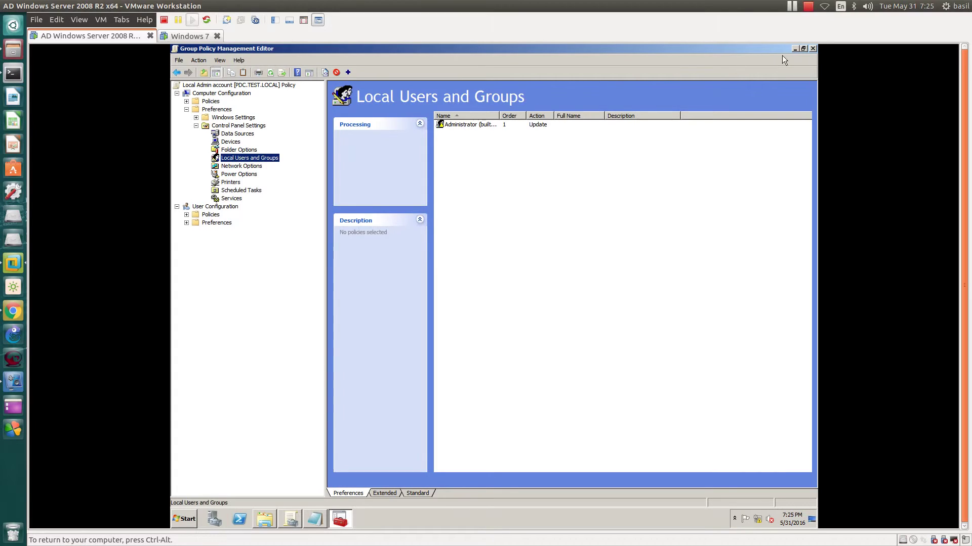
pyautogui.click(812, 48)
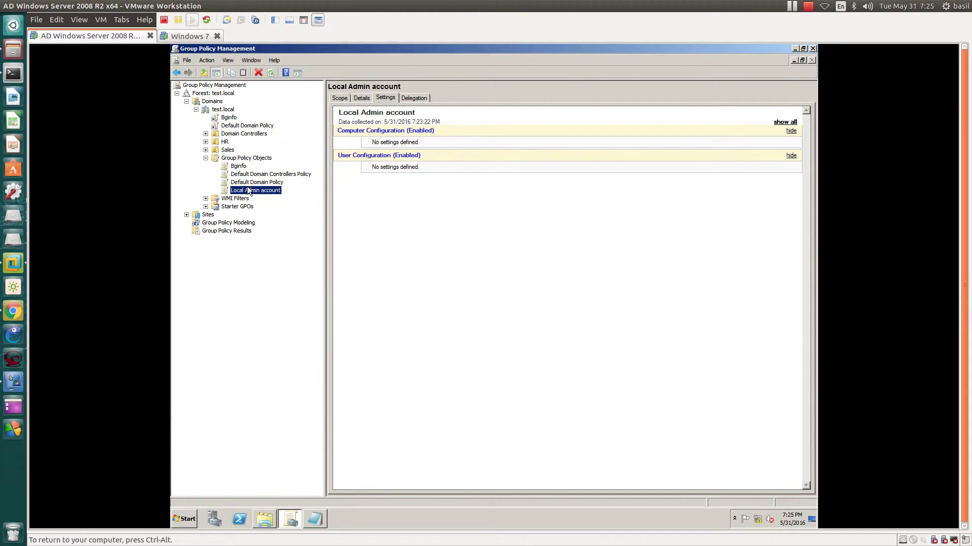
pyautogui.click(379, 167)
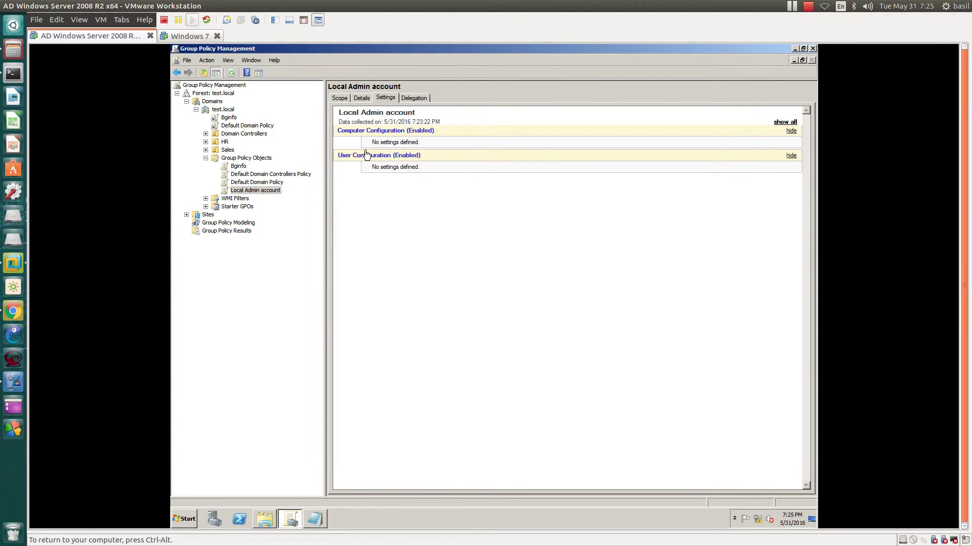
pyautogui.rightClick(259, 191)
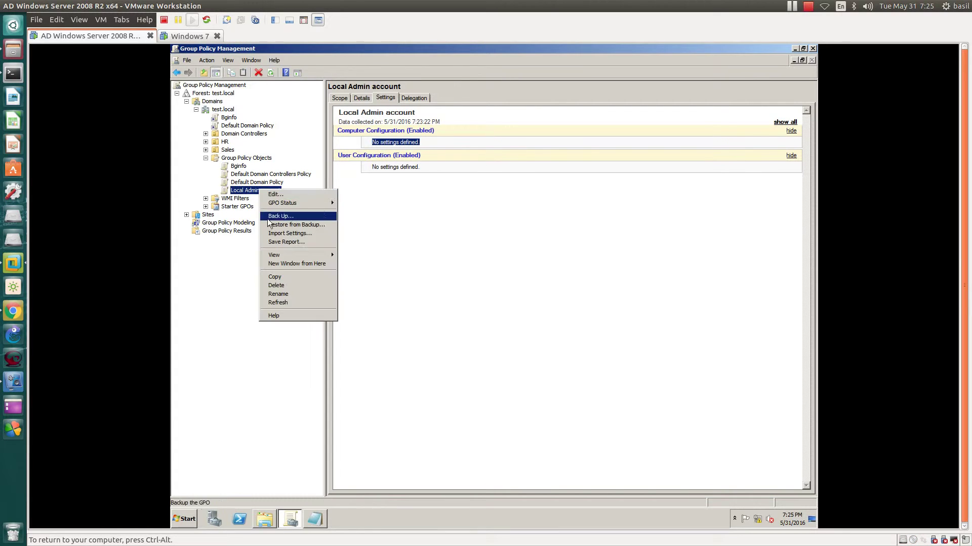
pyautogui.click(282, 303)
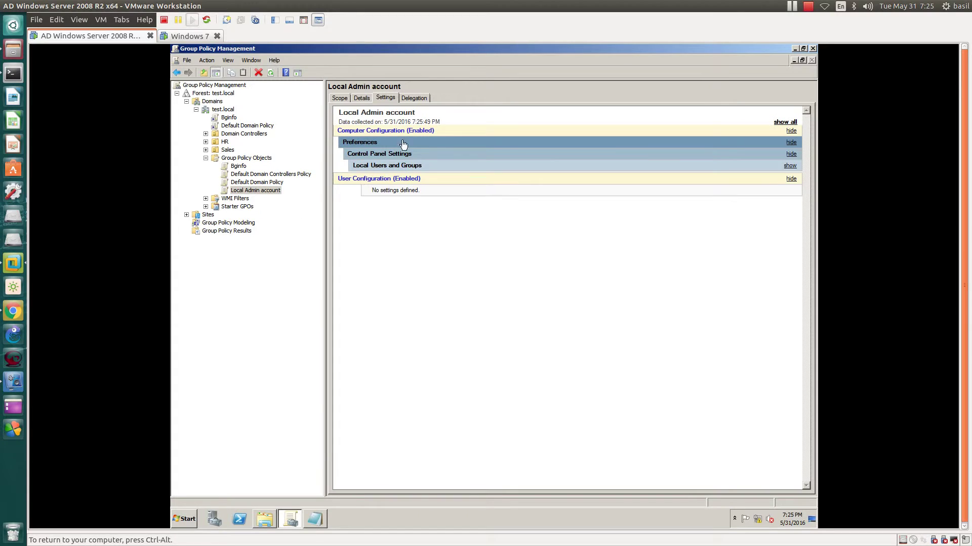
pyautogui.click(390, 177)
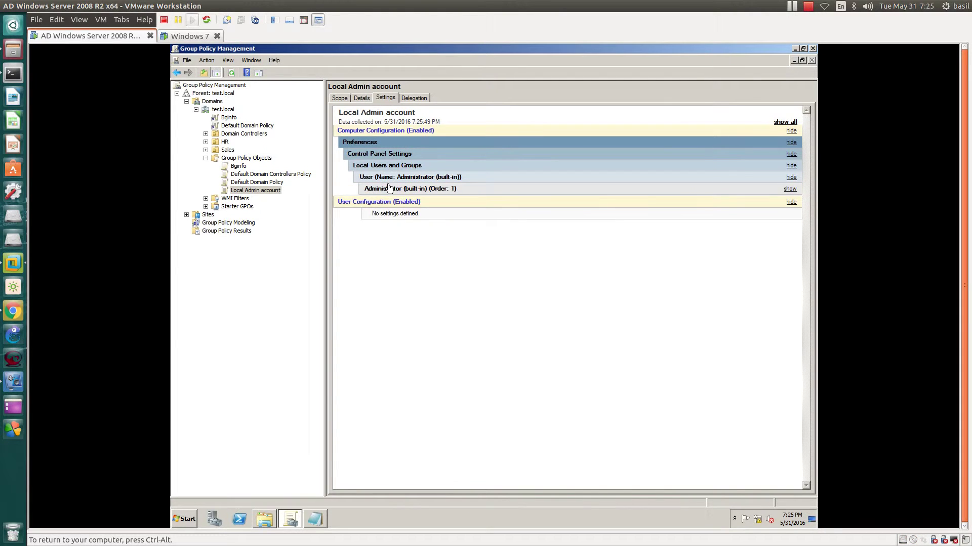
pyautogui.click(386, 189)
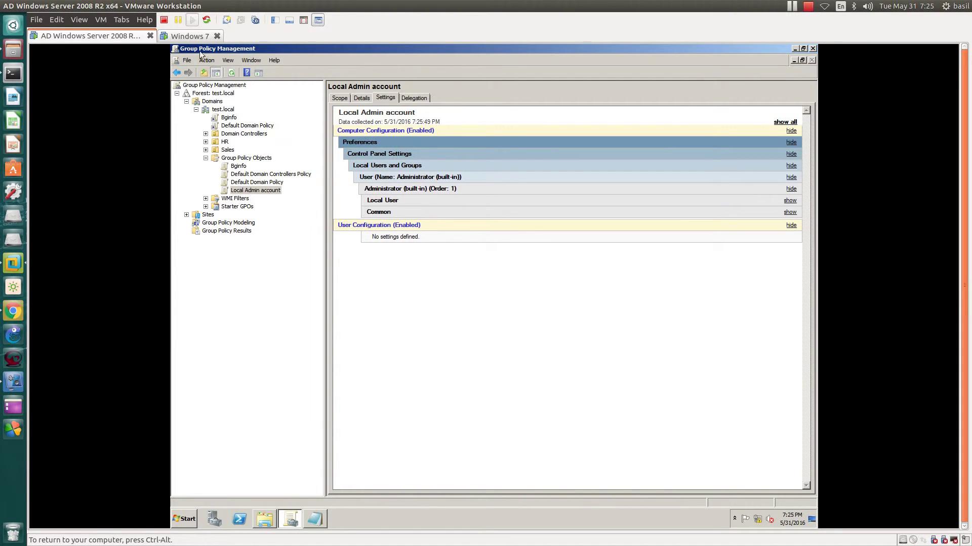
# Step: Switch to the Windows 7 virtual machine, closing its open window and refreshing the desktop
pyautogui.click(192, 37)
pyautogui.click(670, 62)
pyautogui.rightClick(333, 229)
pyautogui.click(377, 259)
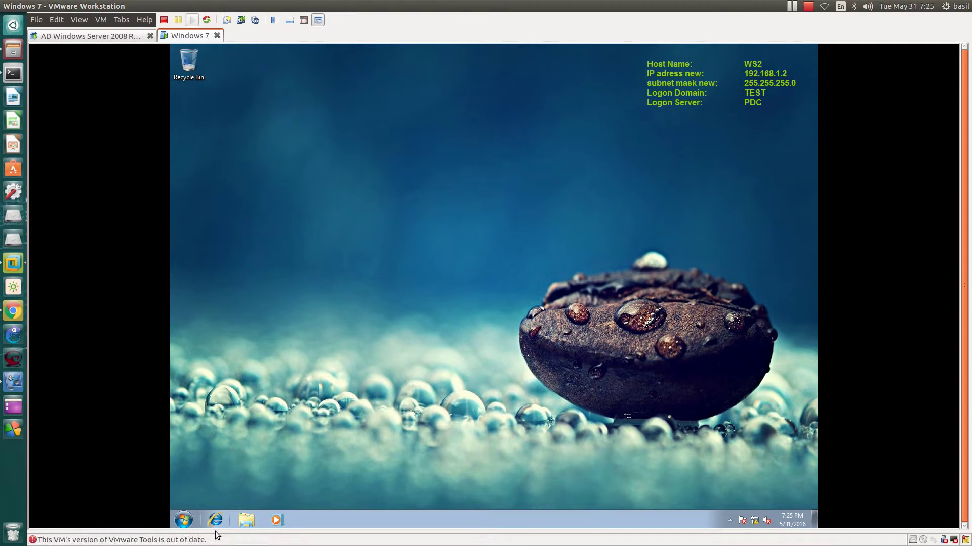
# Step: Open Computer Management for this computer, authorizing it with the administrator user name and the account password
pyautogui.click(184, 520)
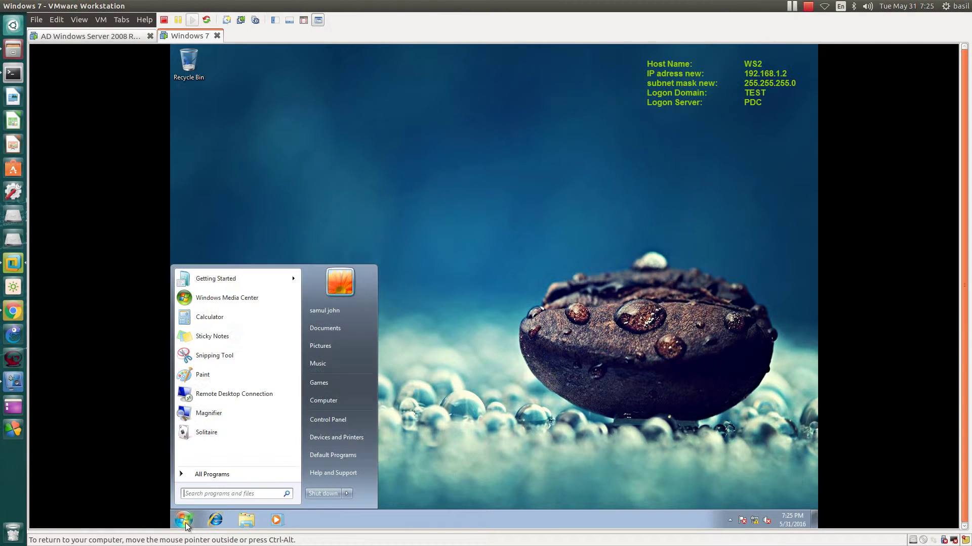
pyautogui.rightClick(341, 403)
pyautogui.click(354, 420)
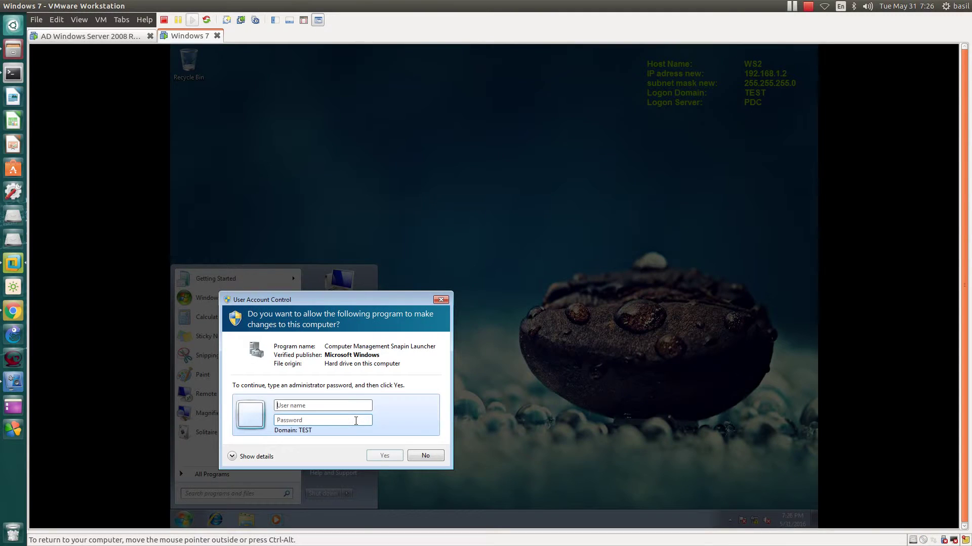
pyautogui.write('administrator')
pyautogui.press('Tab')
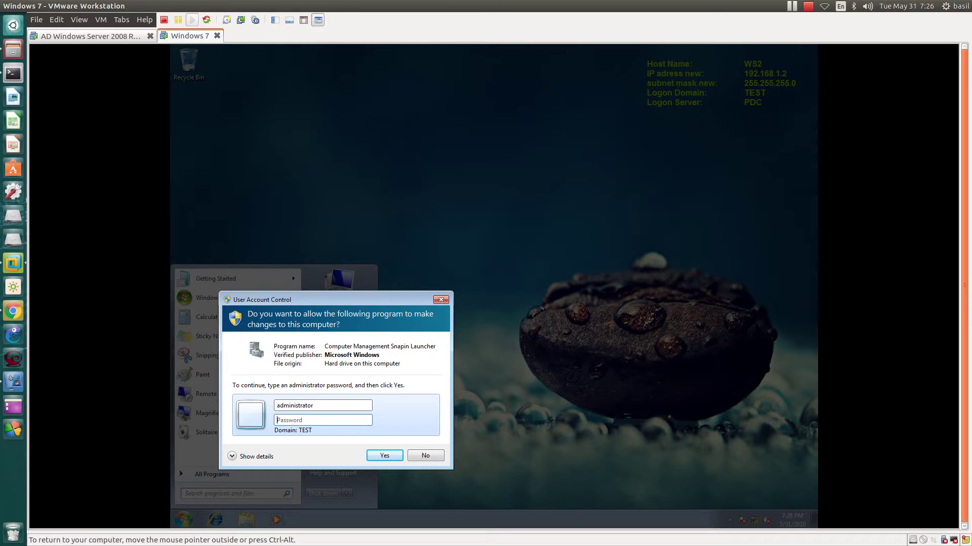
pyautogui.write('********')
pyautogui.press('Return')
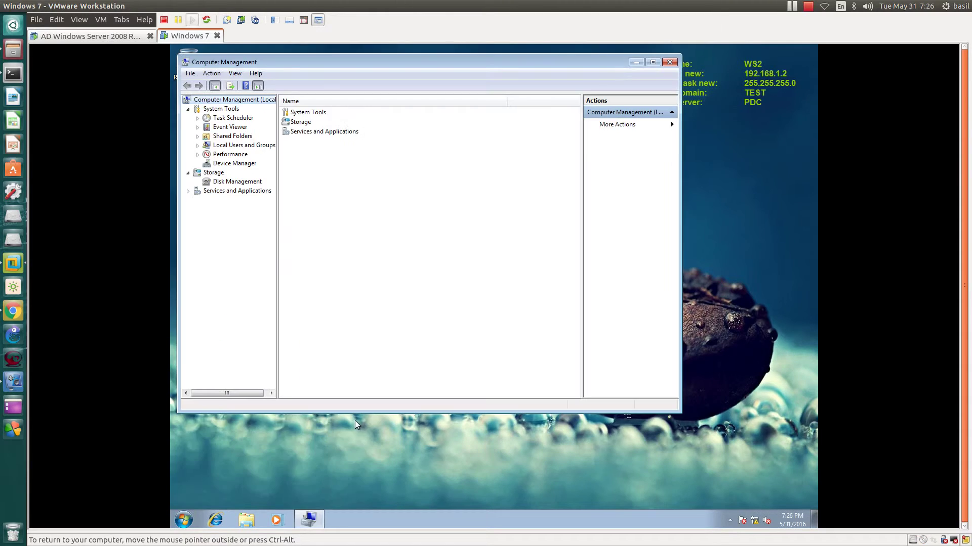
# Step: Check the local user accounts in Local Users and Groups and close Computer Management
pyautogui.click(227, 146)
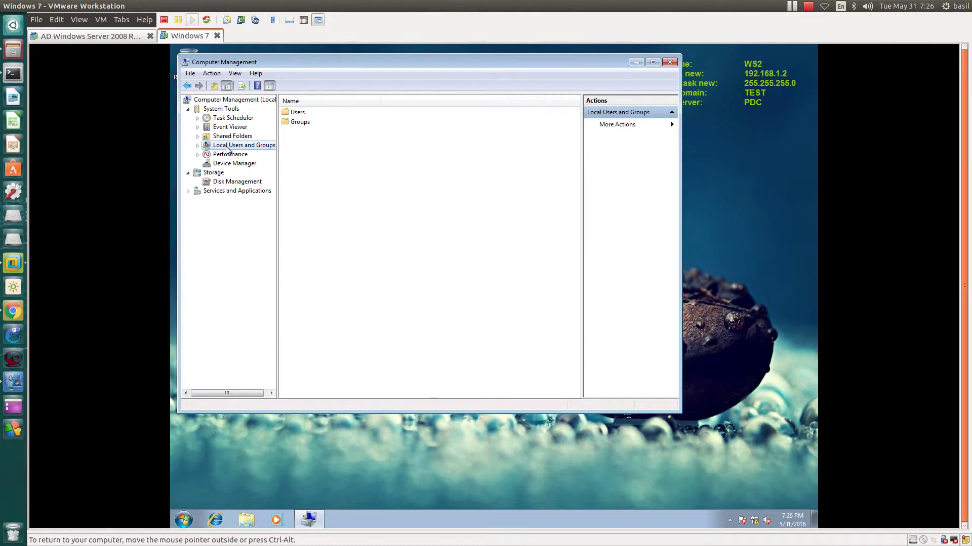
pyautogui.click(198, 146)
pyautogui.click(219, 155)
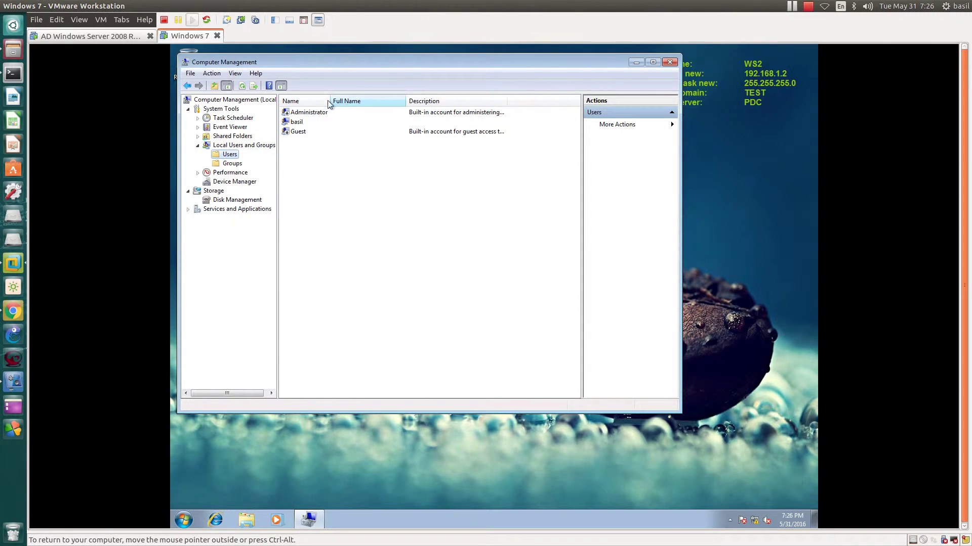
pyautogui.click(670, 63)
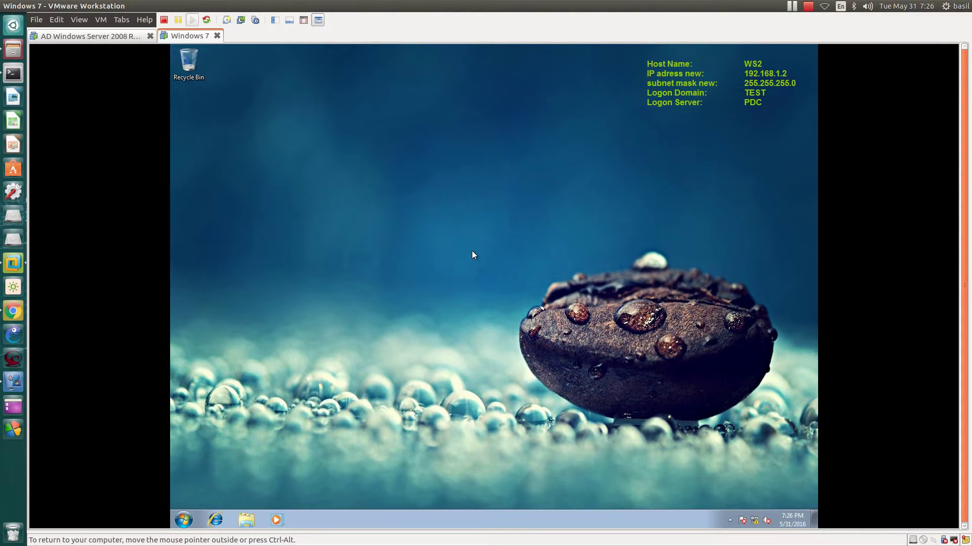
# Step: Open a Command Prompt window on the Windows 7 machine by running cmd
pyautogui.press('super+r')
pyautogui.write('cmd')
pyautogui.press('Return')
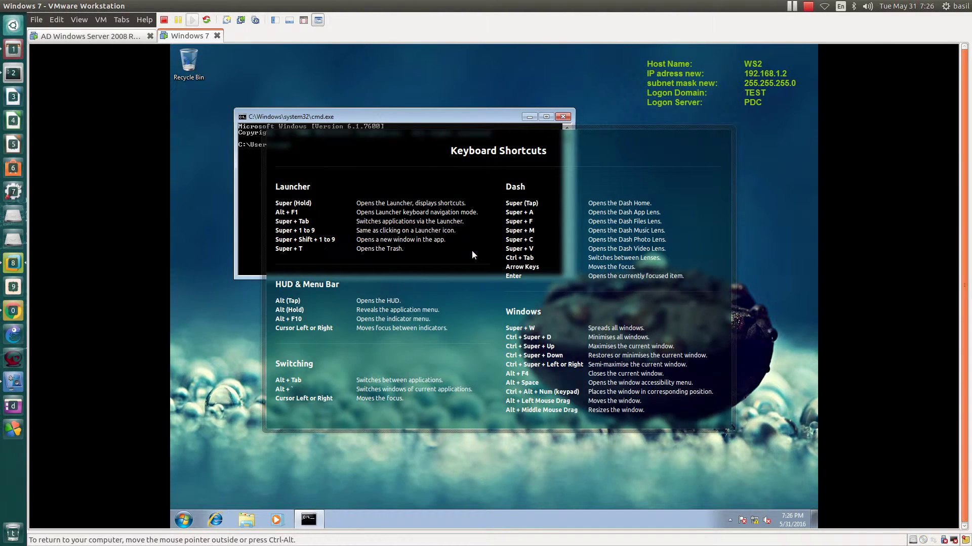
pyautogui.hotkey('ctrl', 'alt')
pyautogui.press('super')
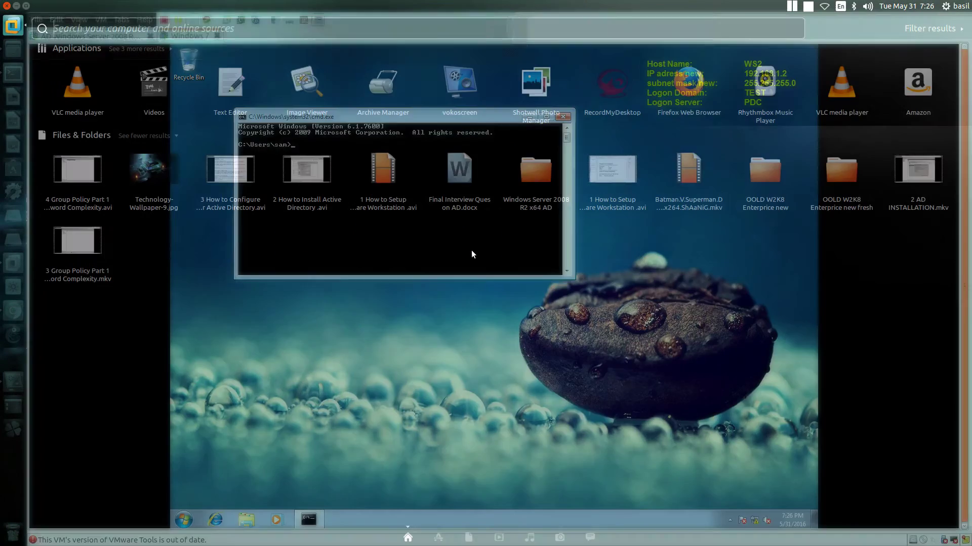
pyautogui.press('Escape')
# Step: Force a group policy update on the Windows 7 machine with the command gpupdate /force
pyautogui.write('gpudpate /force')
pyautogui.press('Return')
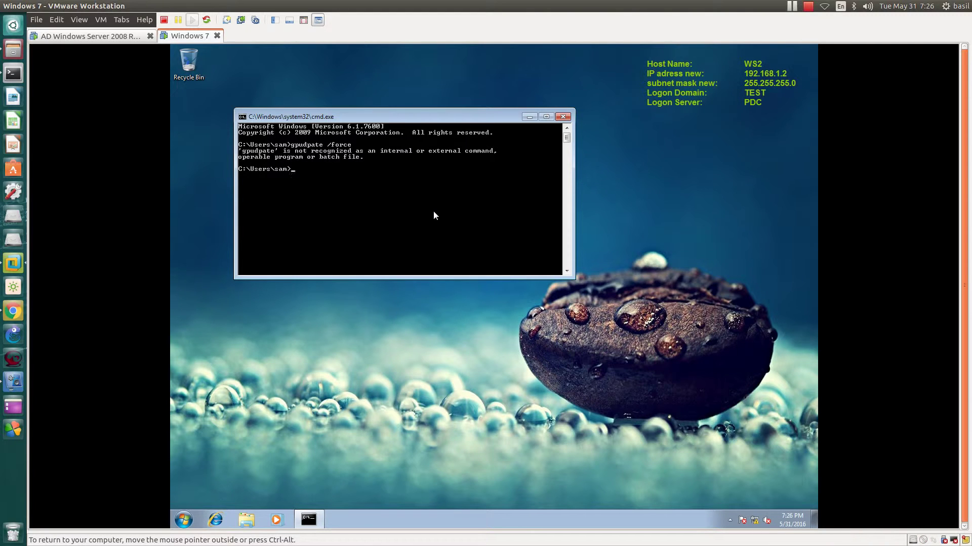
pyautogui.write('gpupdate /force')
pyautogui.press('Return')
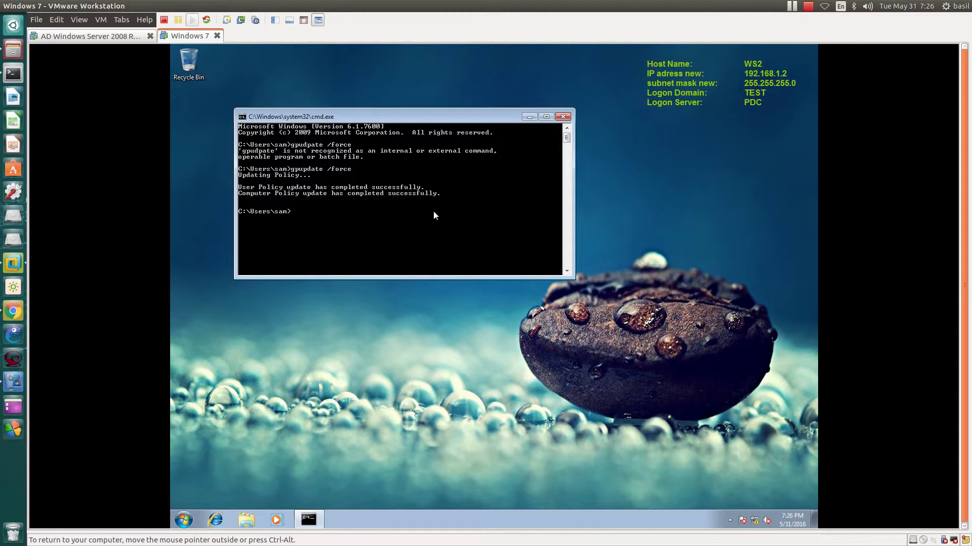
# Step: Open Computer Management for the Windows 7 computer, authorizing it with the administrator user name and the account password
pyautogui.click(183, 519)
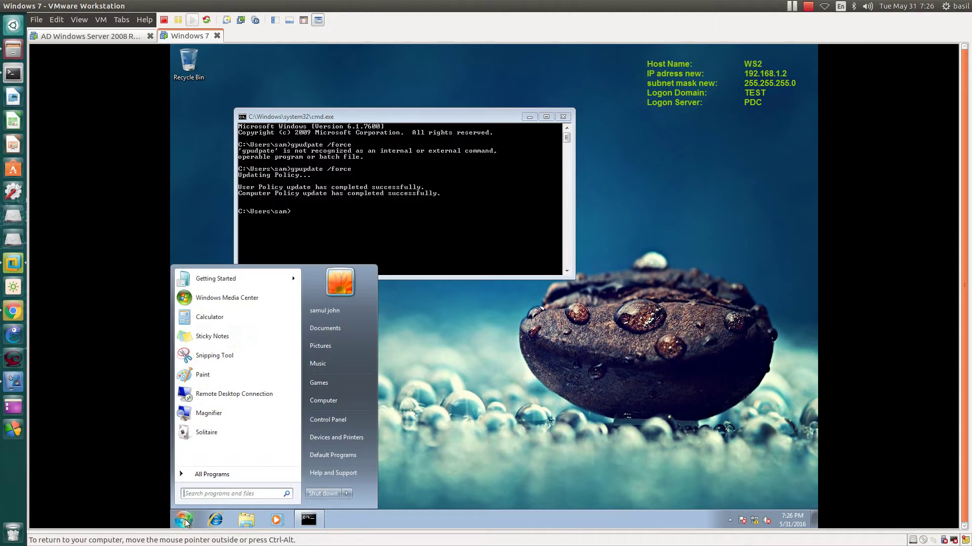
pyautogui.rightClick(338, 399)
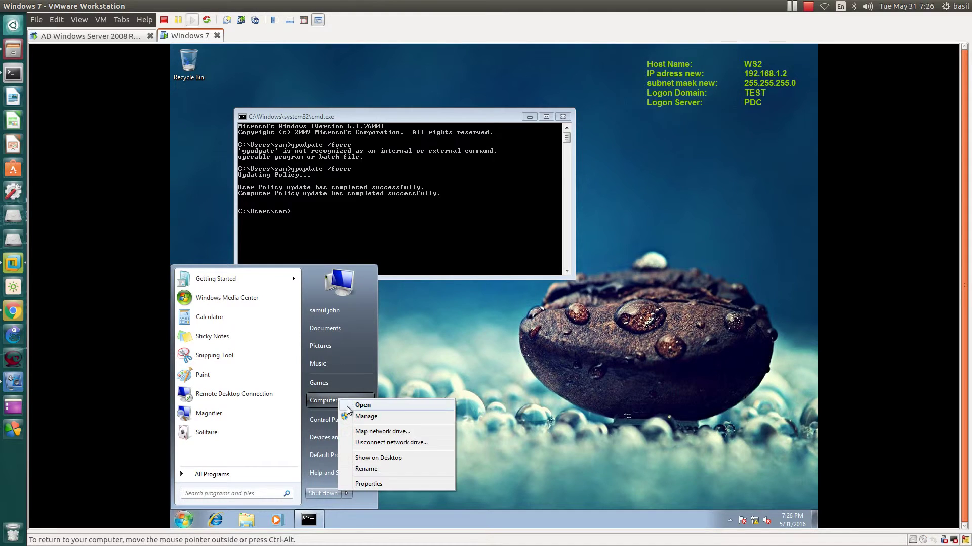
pyautogui.click(357, 417)
pyautogui.write('admini')
pyautogui.write('strat')
pyautogui.write('tor')
pyautogui.press('Tab')
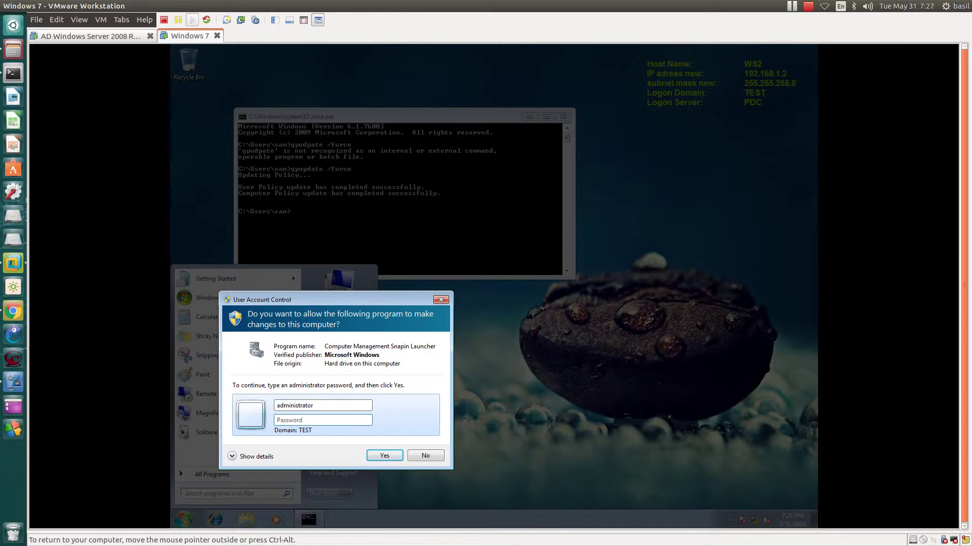
pyautogui.write('******')
pyautogui.click(385, 455)
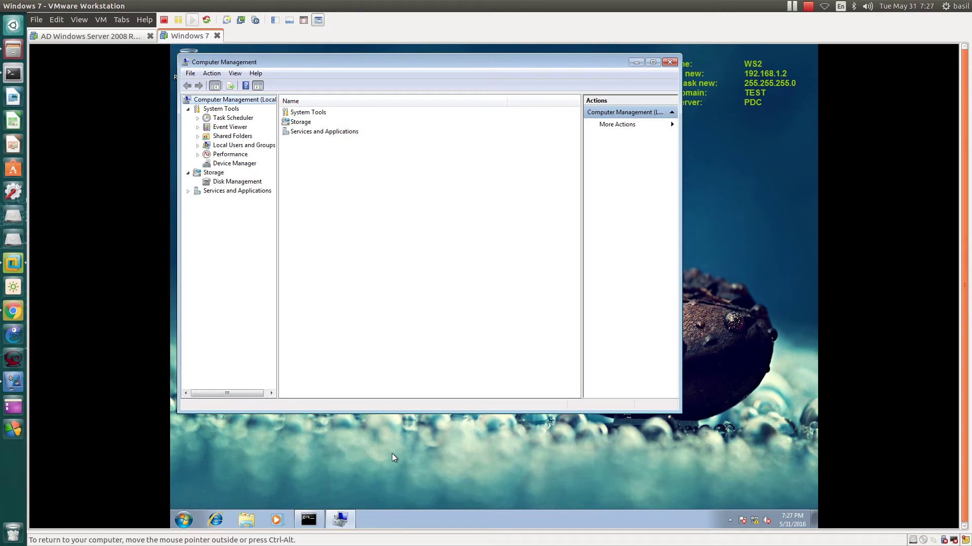
# Step: Check the refreshed list of local user accounts in Local Users and Groups and close Computer Management
pyautogui.click(223, 146)
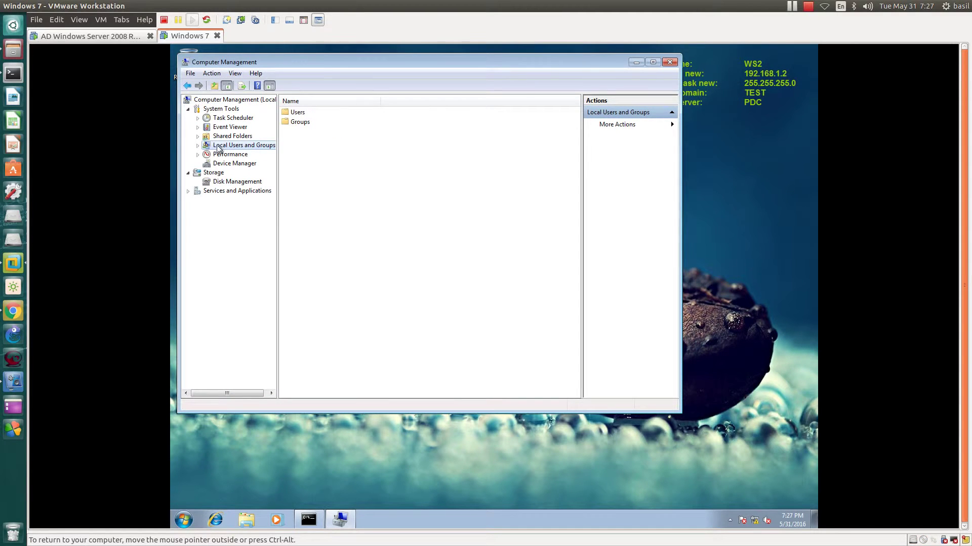
pyautogui.click(198, 145)
pyautogui.click(221, 158)
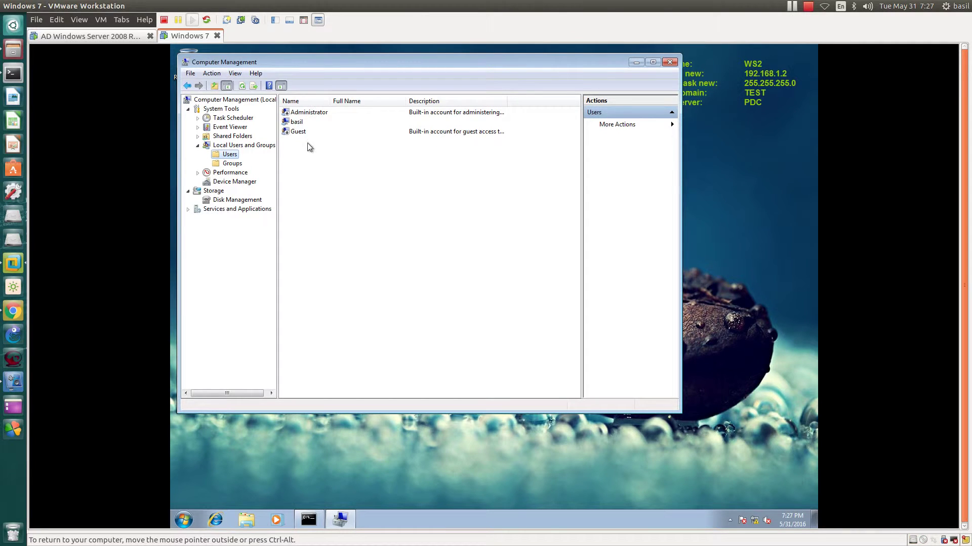
pyautogui.rightClick(318, 182)
pyautogui.click(354, 203)
pyautogui.click(670, 62)
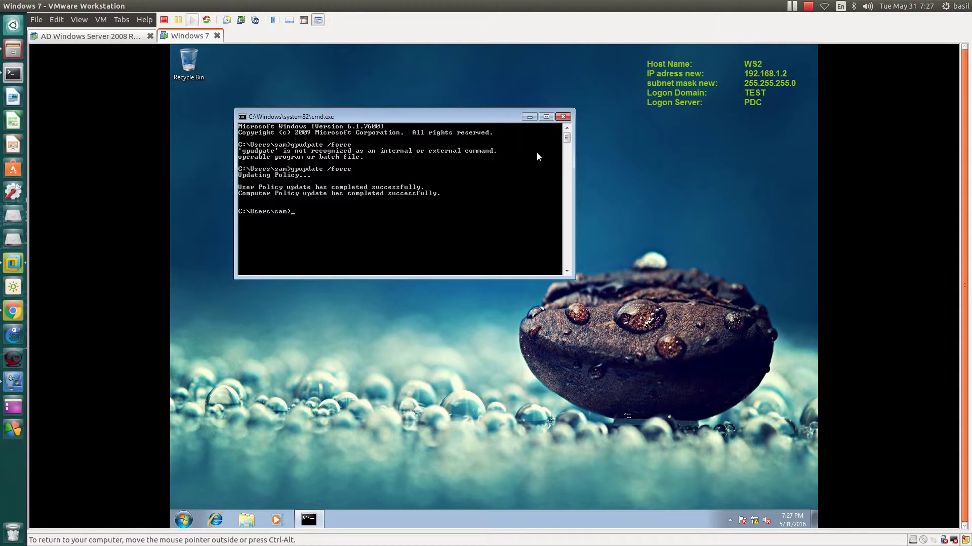
# Step: Close the Command Prompt window and log off from the Windows 7 machine
pyautogui.click(563, 118)
pyautogui.click(181, 520)
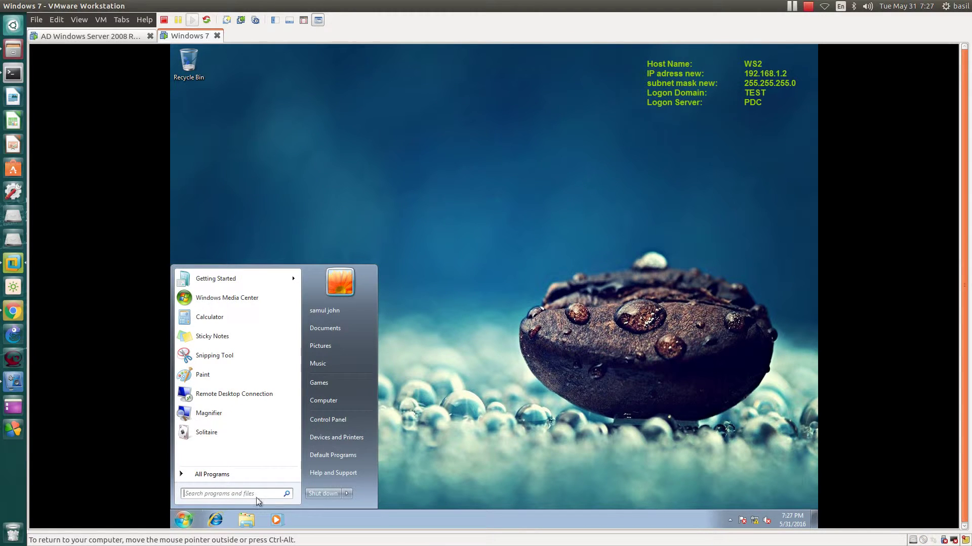
pyautogui.click(347, 493)
pyautogui.click(384, 457)
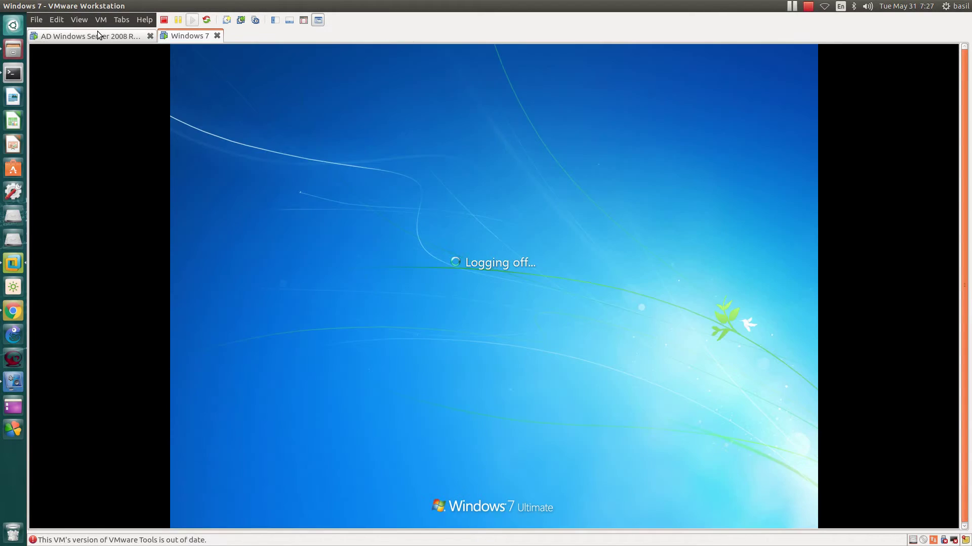
# Step: Switch to the Windows Server 2008 R2 machine and review the Local User and Common settings of the Local Admin account GPO
pyautogui.click(97, 34)
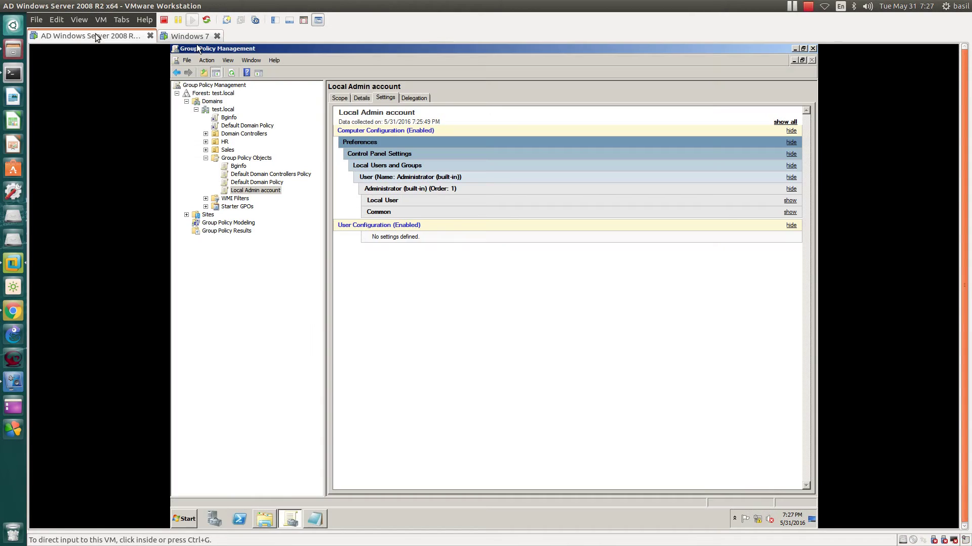
pyautogui.click(381, 212)
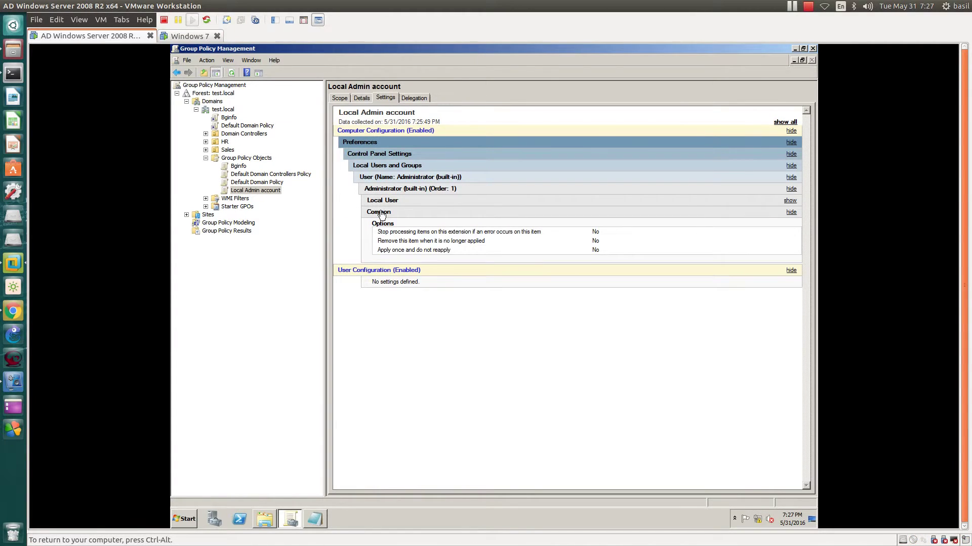
pyautogui.click(384, 203)
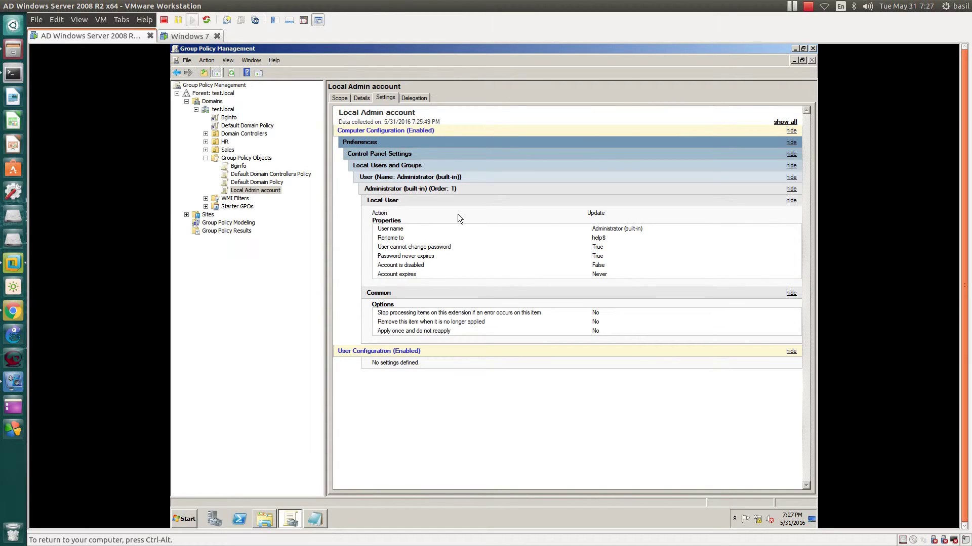
pyautogui.moveTo(592, 230); pyautogui.dragTo(659, 229)
pyautogui.click(659, 229)
pyautogui.moveTo(641, 229); pyautogui.dragTo(601, 234)
pyautogui.moveTo(591, 239); pyautogui.dragTo(600, 241)
# Step: Switch to the Windows 7 machine, send it Ctrl+Alt+Del and choose to log on as another user
pyautogui.click(190, 37)
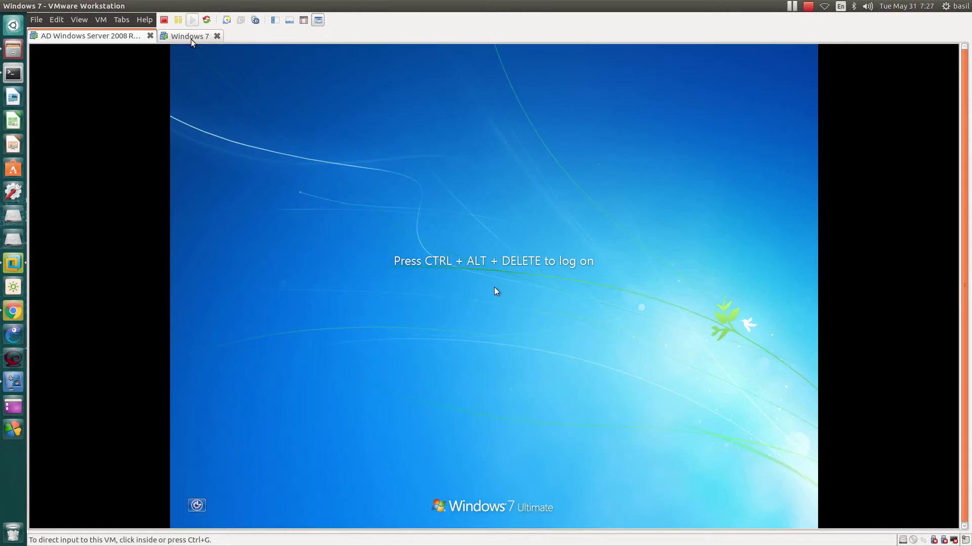
pyautogui.click(104, 19)
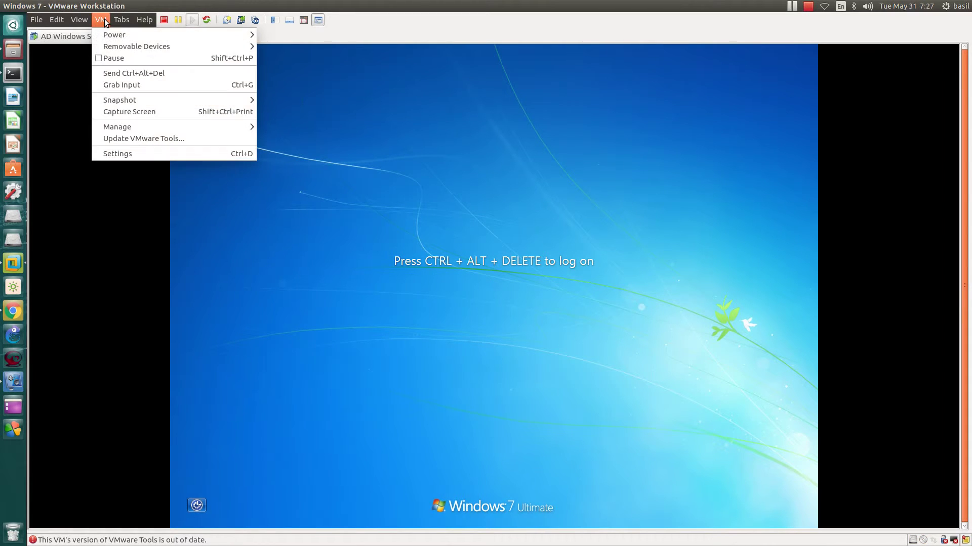
pyautogui.click(106, 71)
pyautogui.click(493, 386)
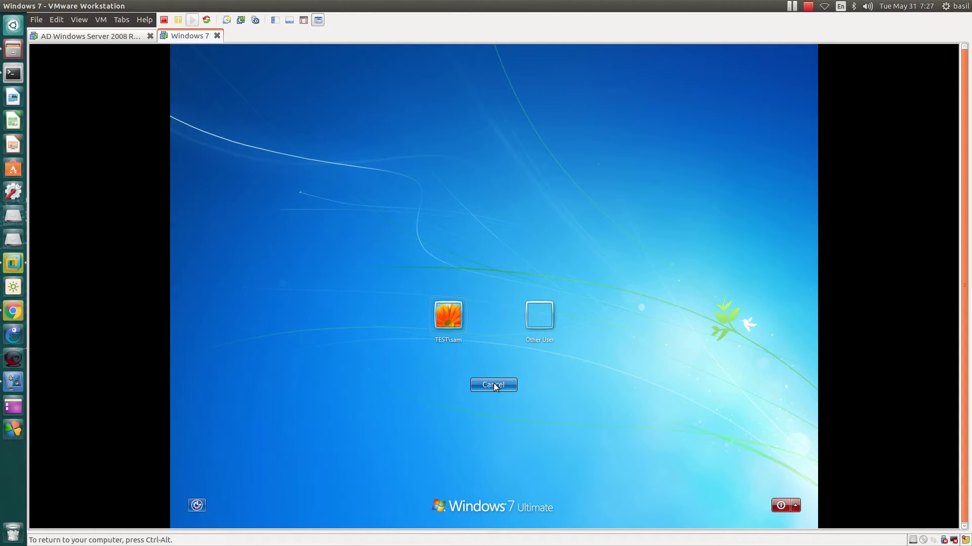
pyautogui.click(540, 323)
# Step: Try to log on to the local computer as .\help$ with the account password
pyautogui.write('help$')
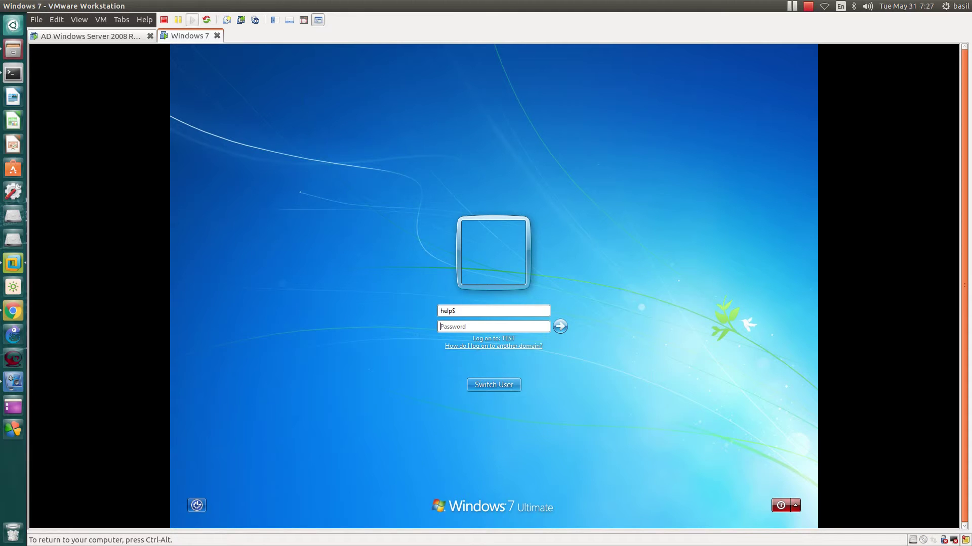
pyautogui.write('••••••')
pyautogui.hotkey('shift', 'Tab')
pyautogui.click(440, 312)
pyautogui.write('.')
pyautogui.write('\\')
pyautogui.click(562, 327)
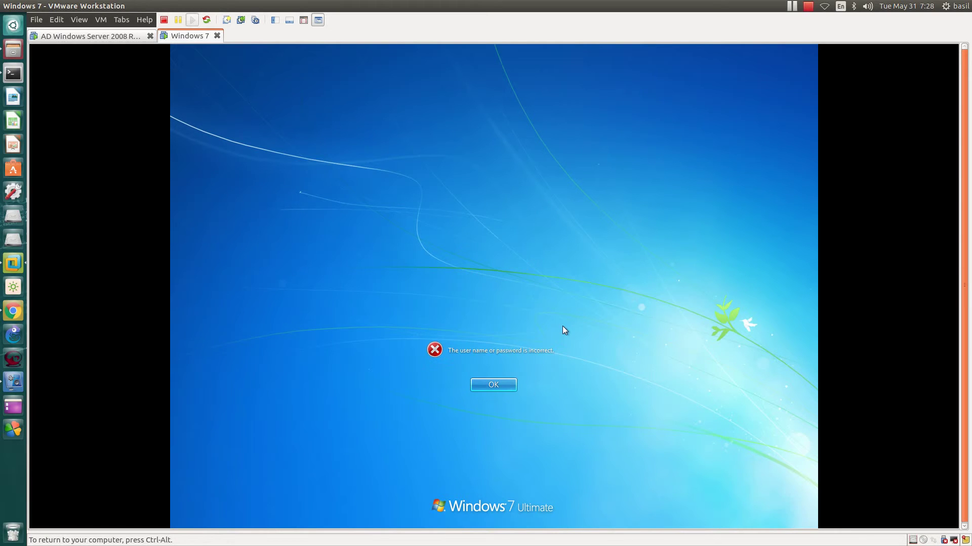
# Step: Dismiss the logon error and retry the .\help$ logon by re-entering the account password
pyautogui.click(493, 385)
pyautogui.write('••••••')
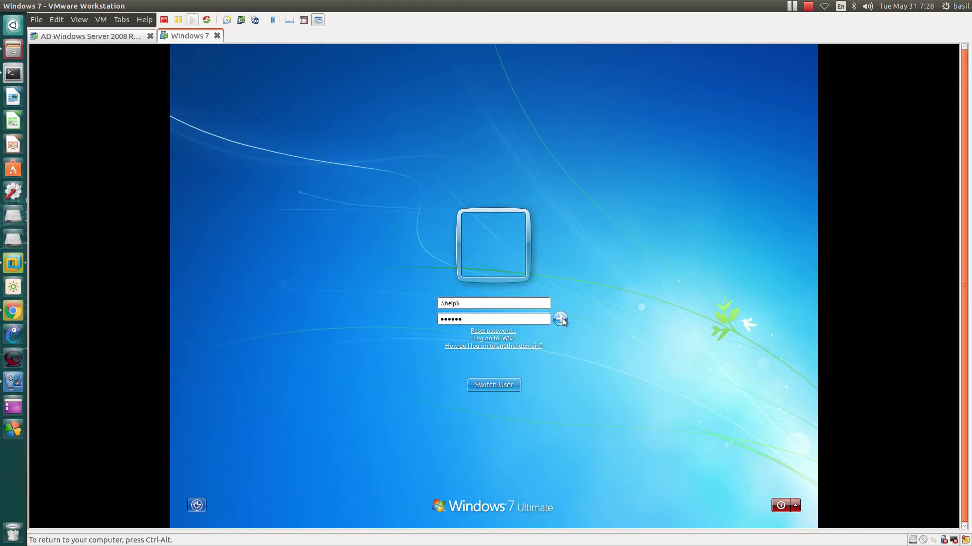
pyautogui.click(561, 320)
pyautogui.click(494, 383)
# Step: On the server, refresh the Local Admin account GPO, review its Local User settings, and refresh the test.local domain
pyautogui.click(111, 37)
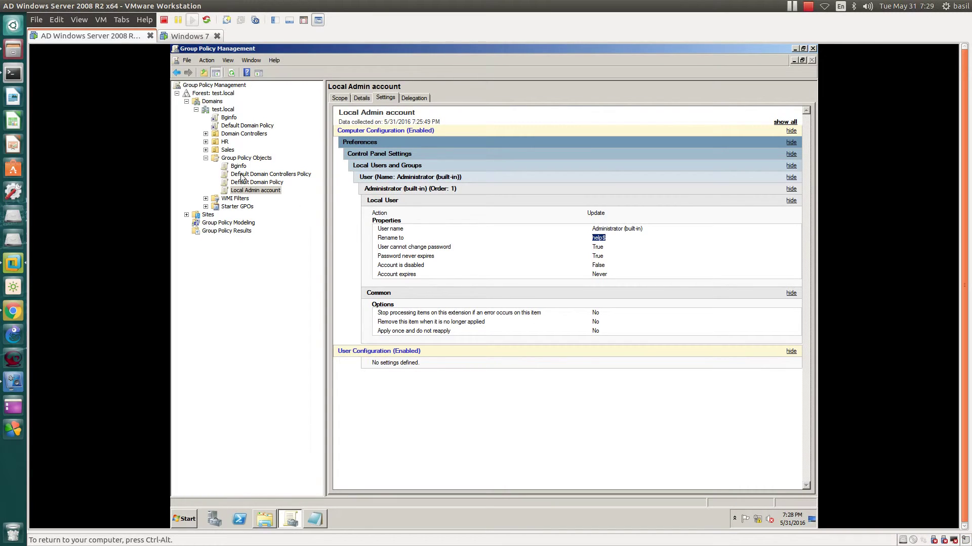
pyautogui.rightClick(247, 191)
pyautogui.click(257, 303)
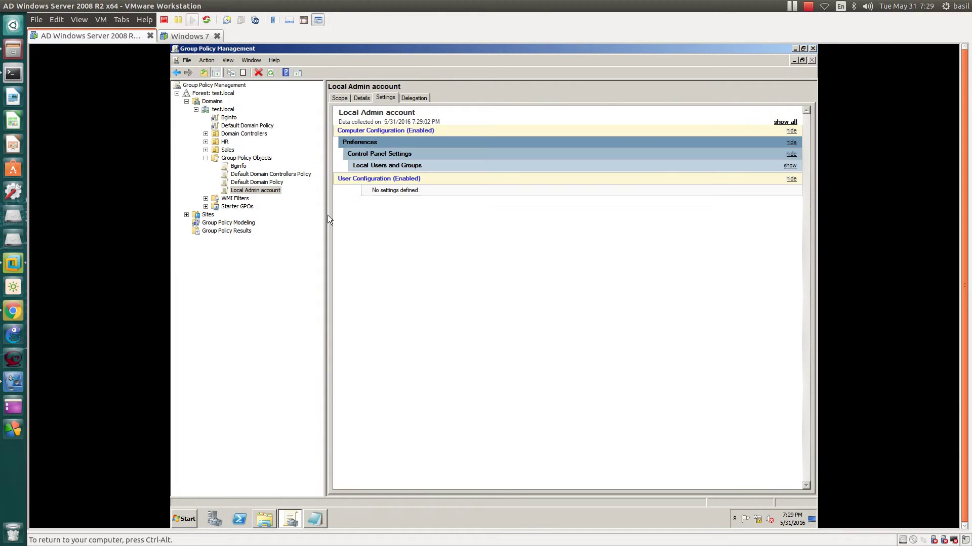
pyautogui.click(389, 168)
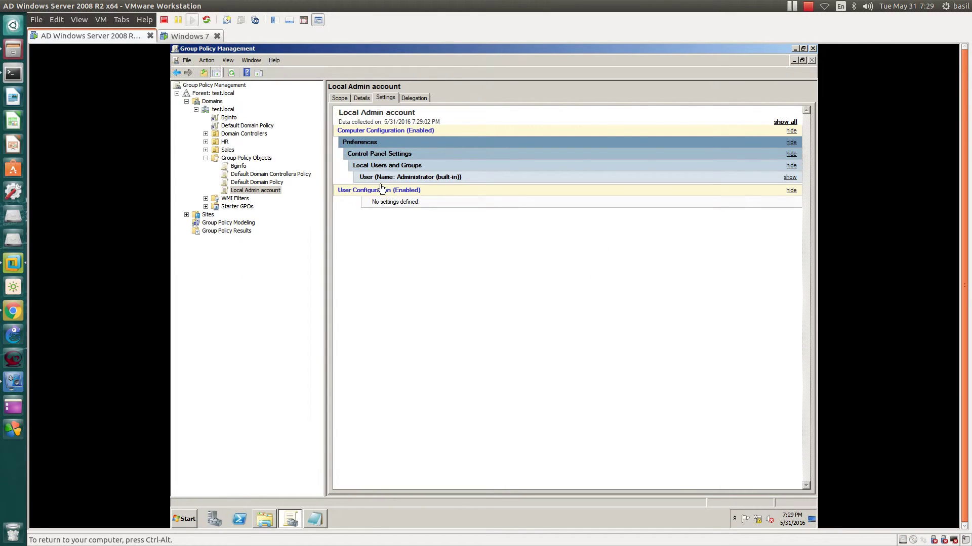
pyautogui.click(380, 186)
pyautogui.click(380, 181)
pyautogui.click(380, 190)
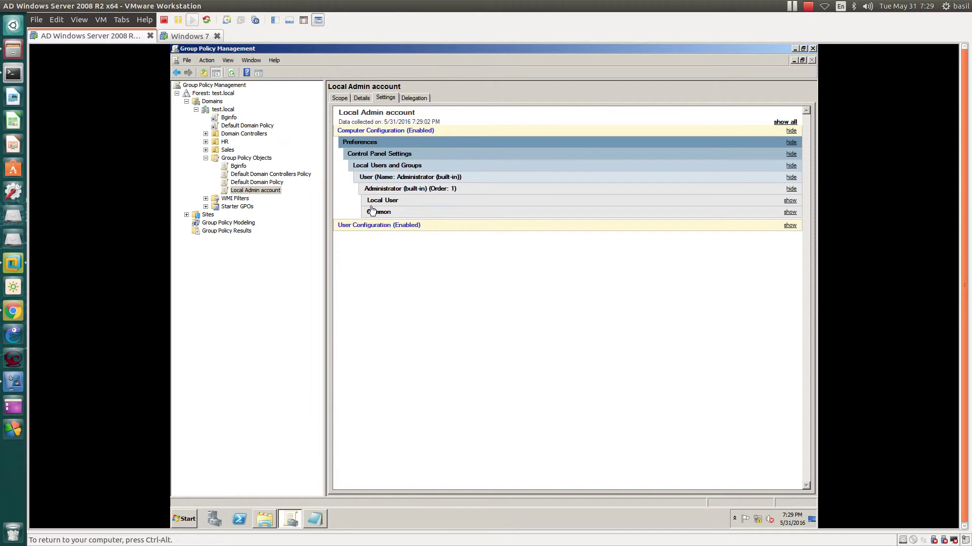
pyautogui.click(374, 202)
pyautogui.rightClick(222, 109)
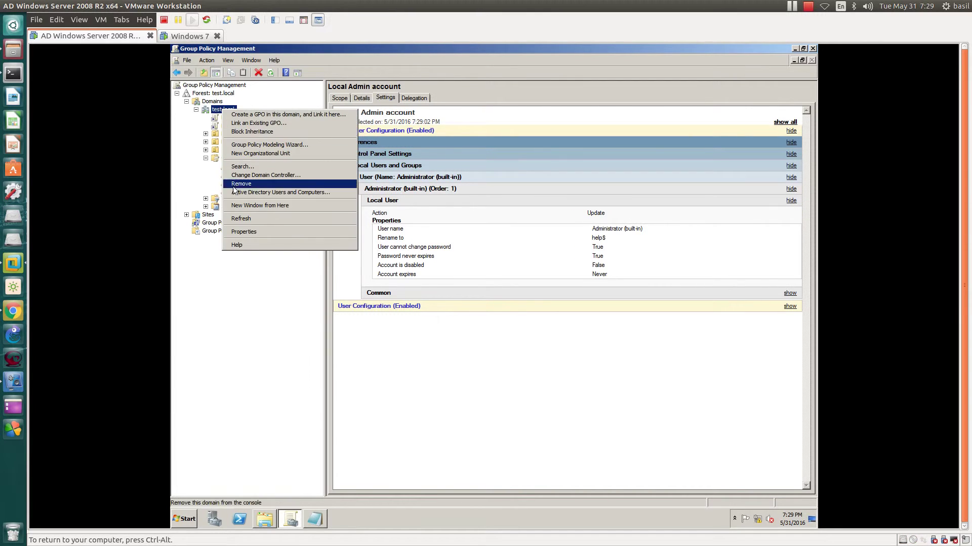
pyautogui.click(238, 217)
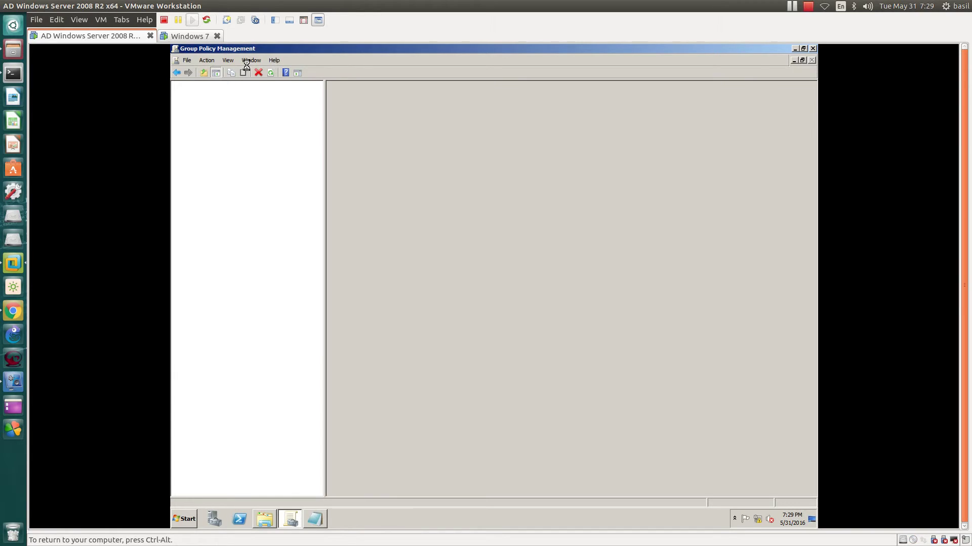
# Step: Switch to the Windows 7 machine and restart it from the logon screen
pyautogui.click(195, 36)
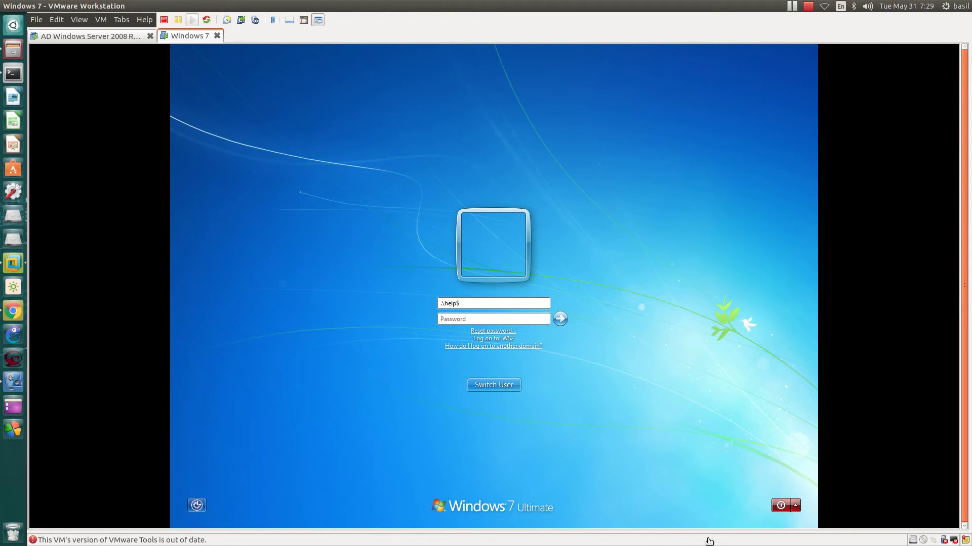
pyautogui.click(794, 502)
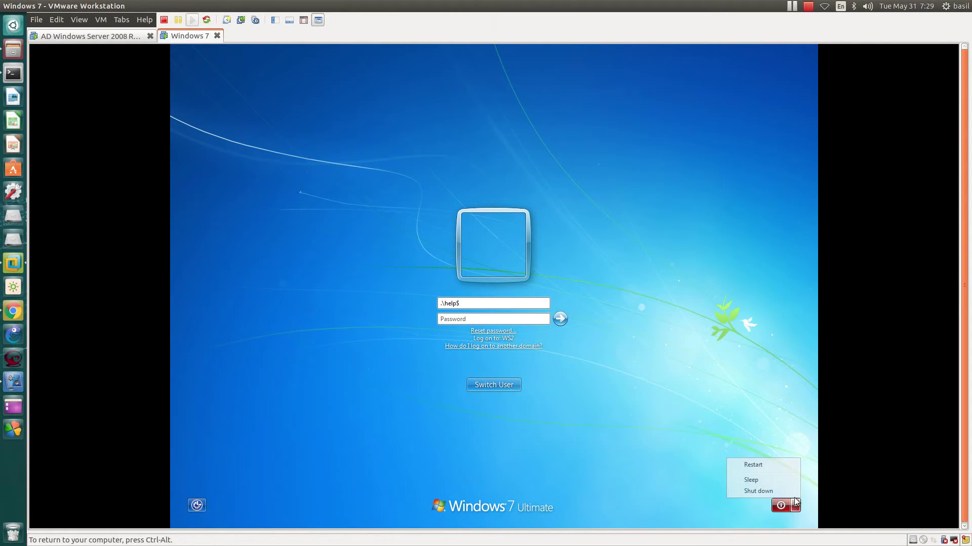
pyautogui.click(762, 465)
# Step: On the server, examine the Local Admin account GPO and the policies linked to the HR organizational unit
pyautogui.click(107, 34)
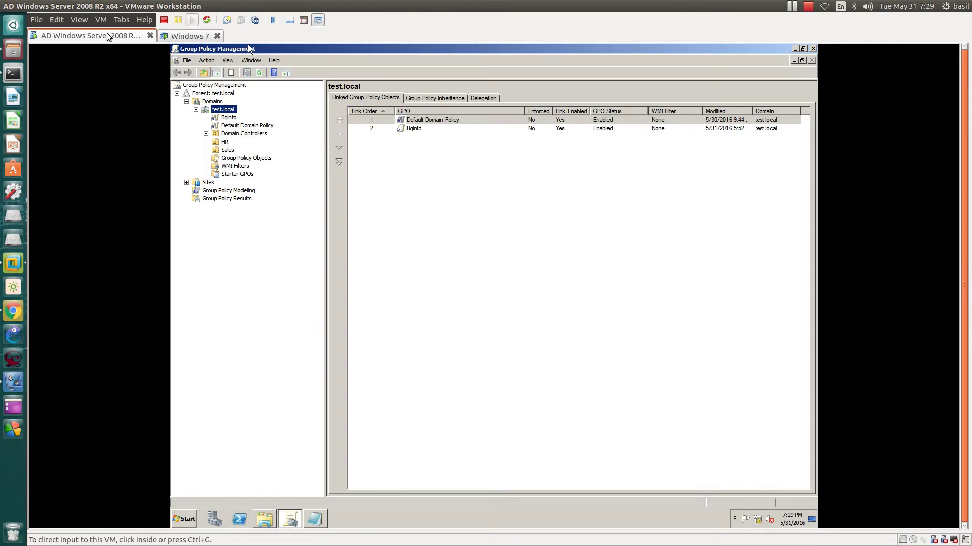
pyautogui.click(205, 158)
pyautogui.click(242, 191)
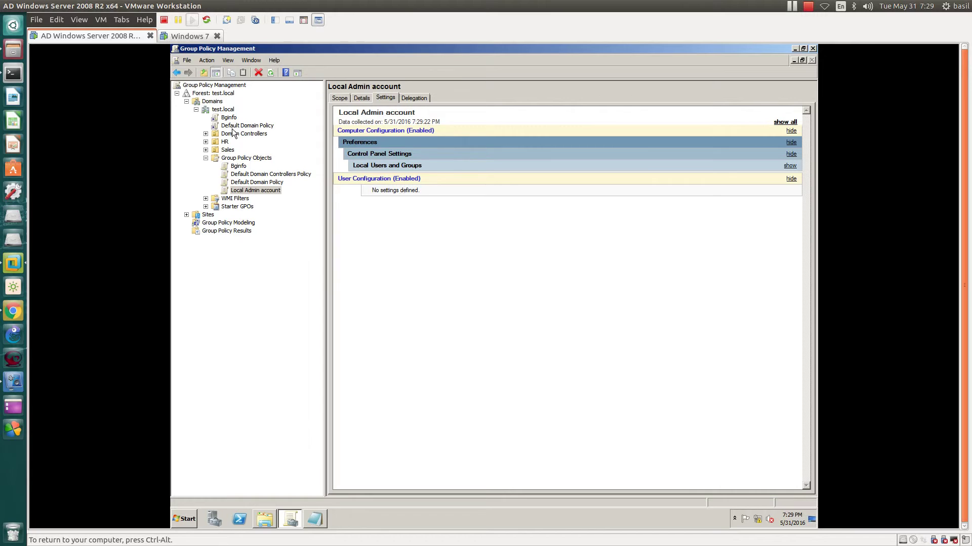
pyautogui.click(255, 189)
pyautogui.click(218, 142)
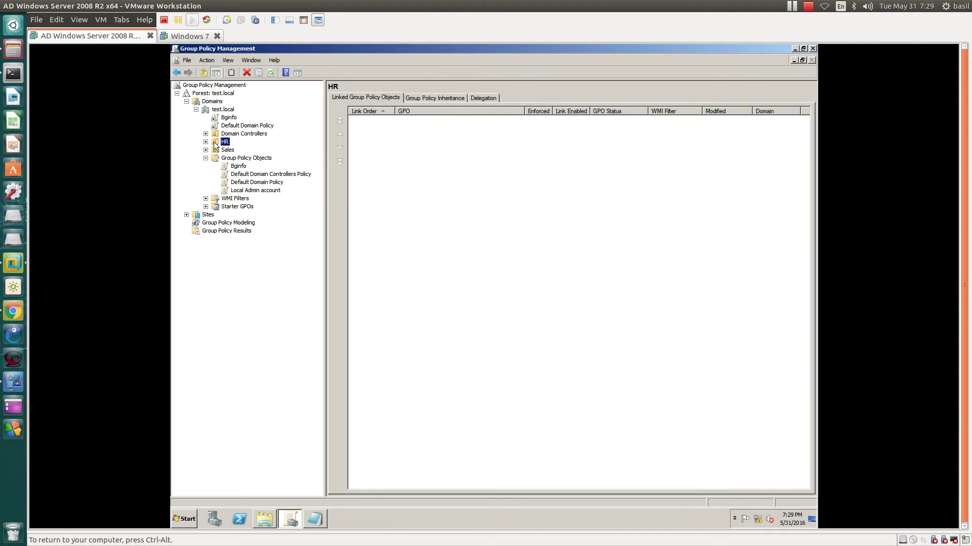
# Step: Link the existing Local Admin account GPO to the test.local domain
pyautogui.click(223, 110)
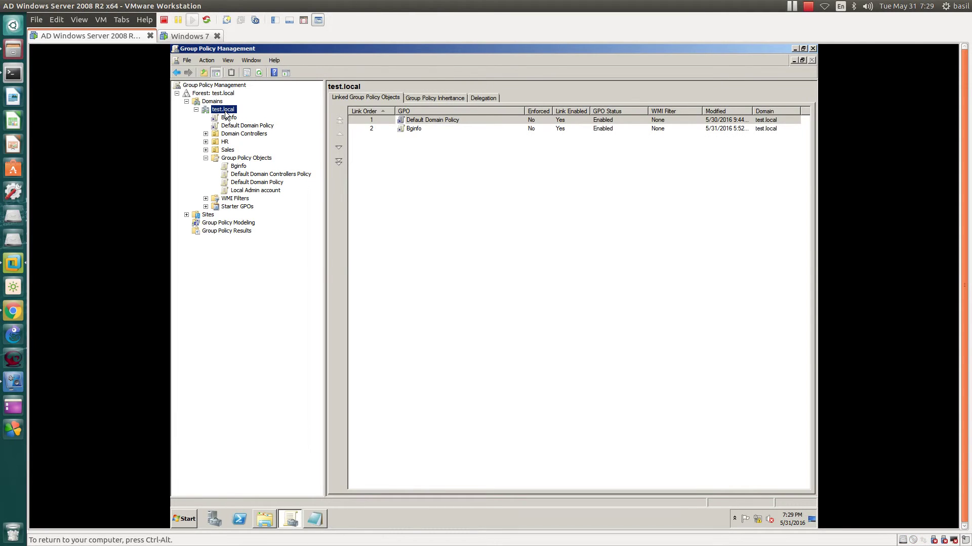
pyautogui.rightClick(226, 114)
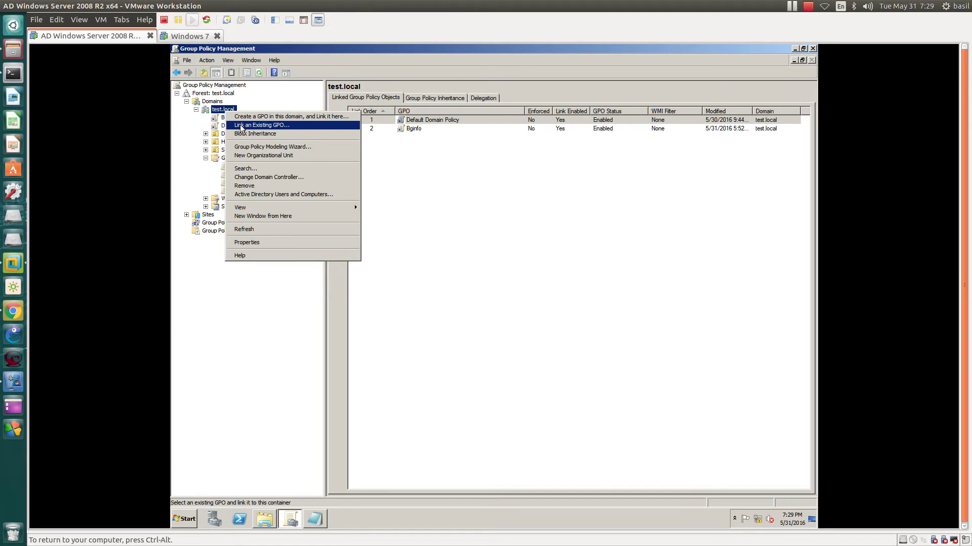
pyautogui.click(241, 125)
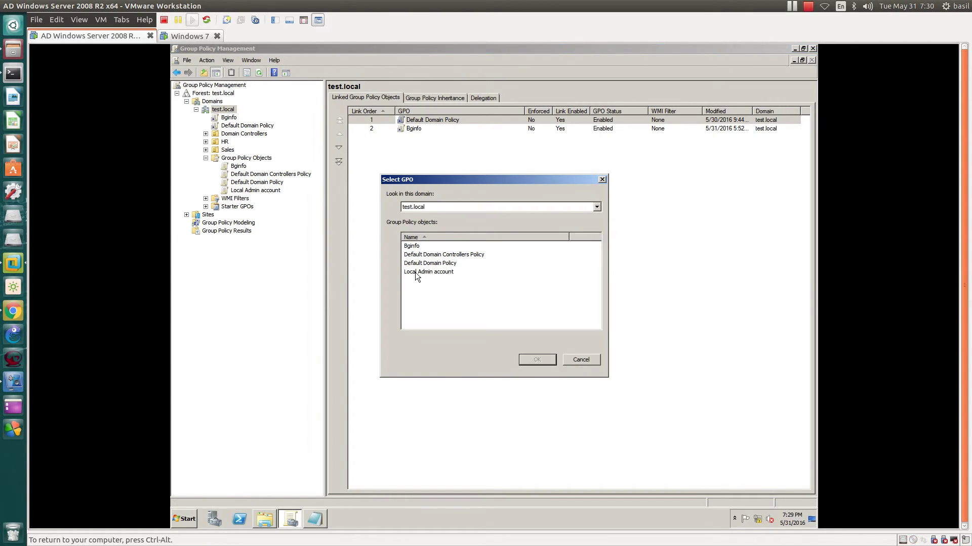
pyautogui.doubleClick(415, 272)
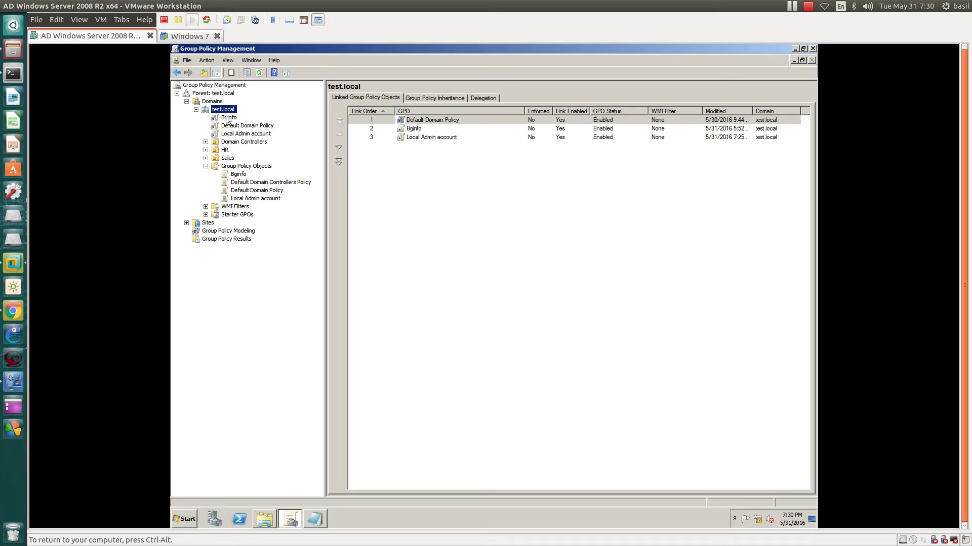
# Step: Check the policies linked to the HR and Sales organizational units and refresh the test.local domain
pyautogui.click(215, 142)
pyautogui.click(217, 151)
pyautogui.click(217, 158)
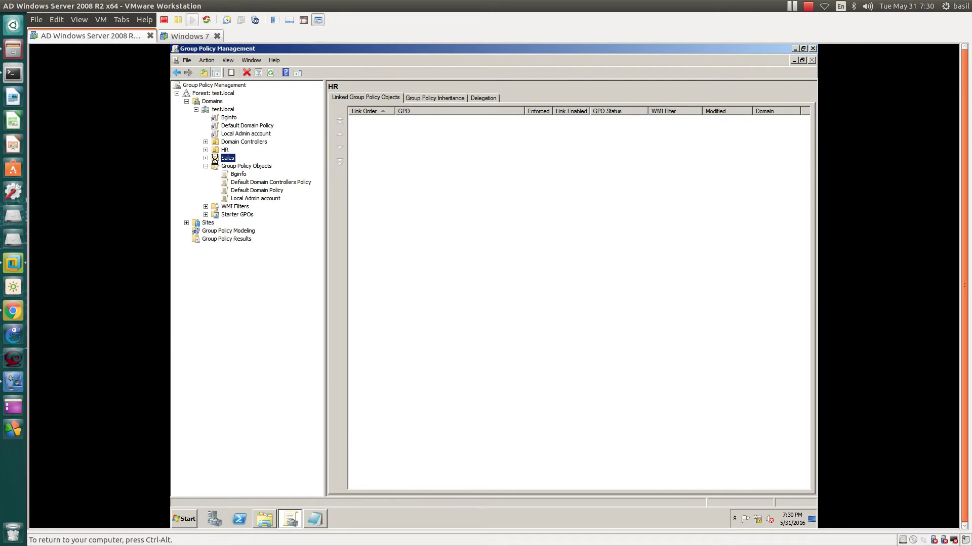
pyautogui.click(217, 151)
pyautogui.click(212, 159)
pyautogui.rightClick(231, 110)
pyautogui.click(240, 220)
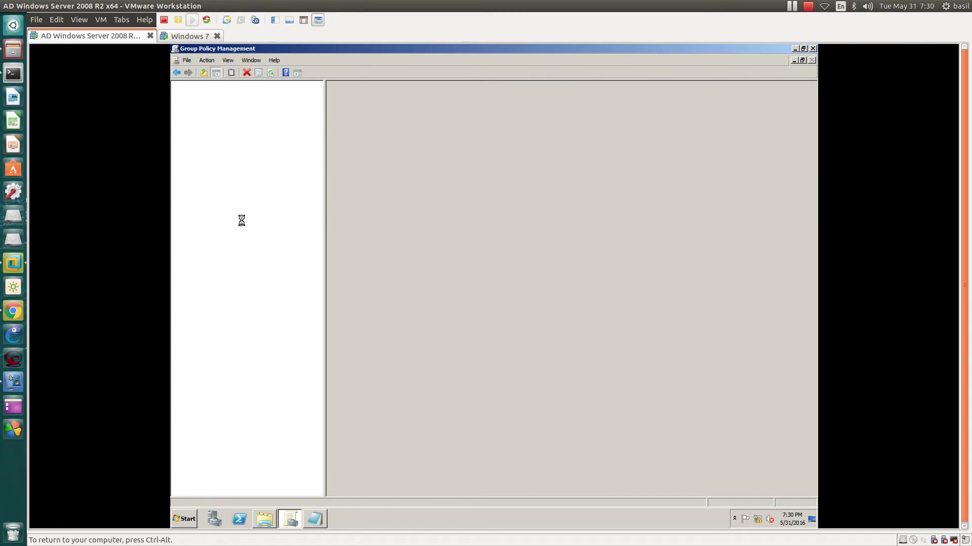
# Step: On the Windows 7 machine, try to log on as another user with the local account .\help$
pyautogui.click(180, 37)
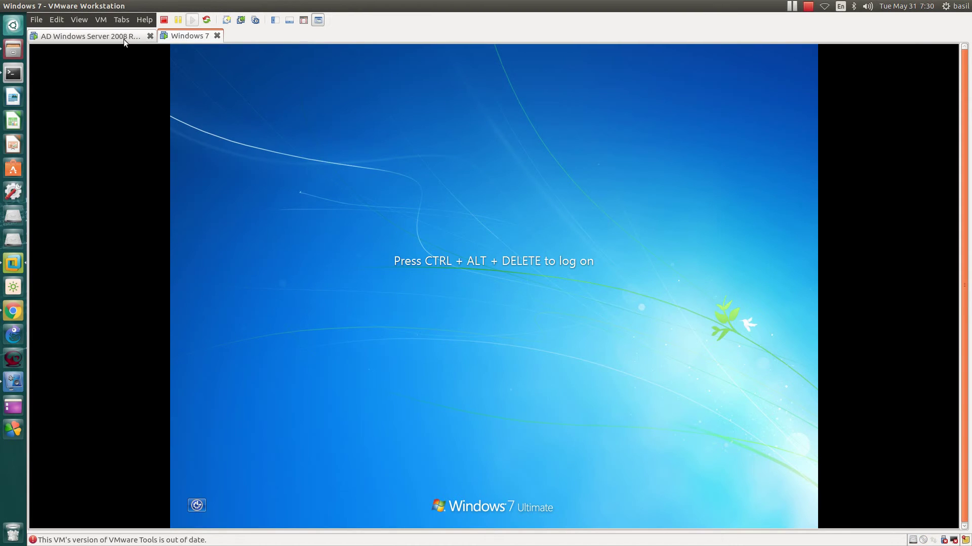
pyautogui.click(103, 20)
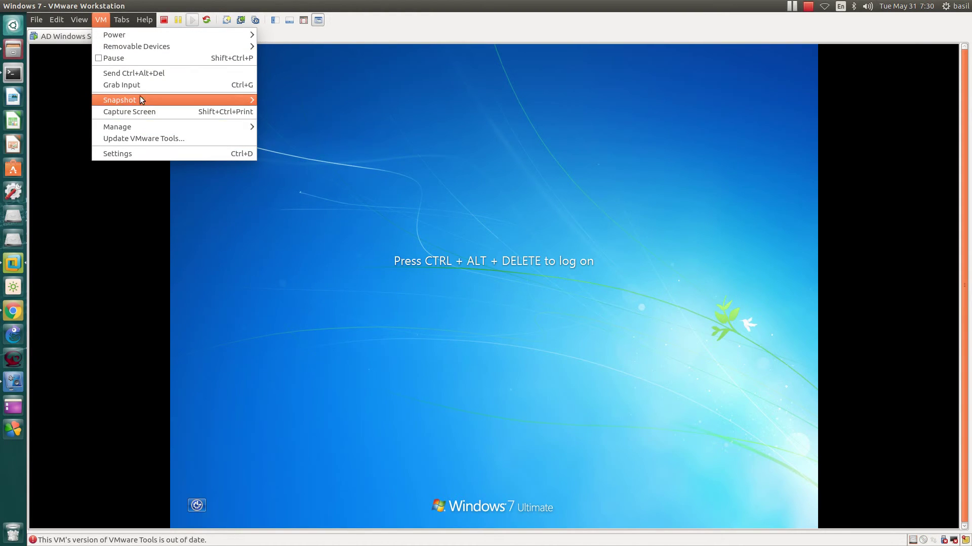
pyautogui.click(138, 74)
pyautogui.click(506, 384)
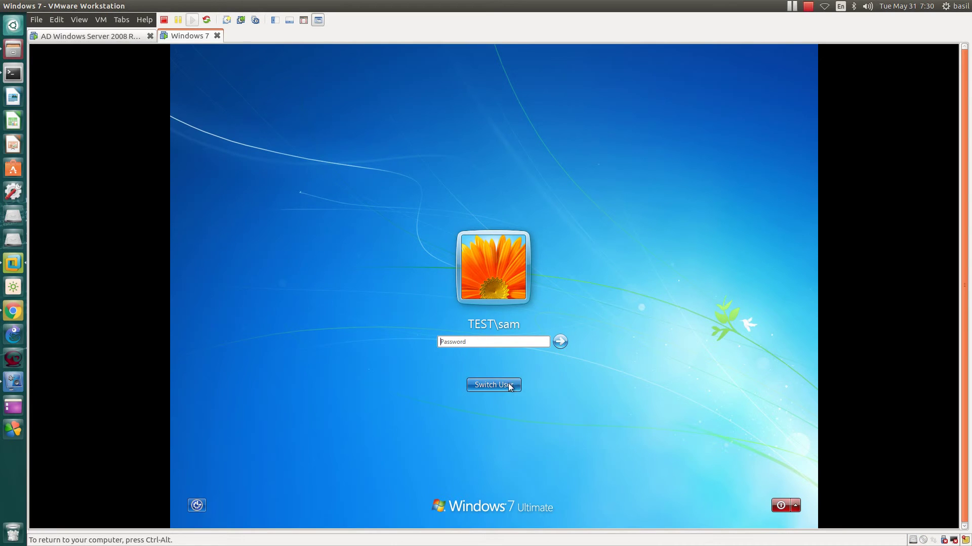
pyautogui.click(544, 348)
pyautogui.click(466, 313)
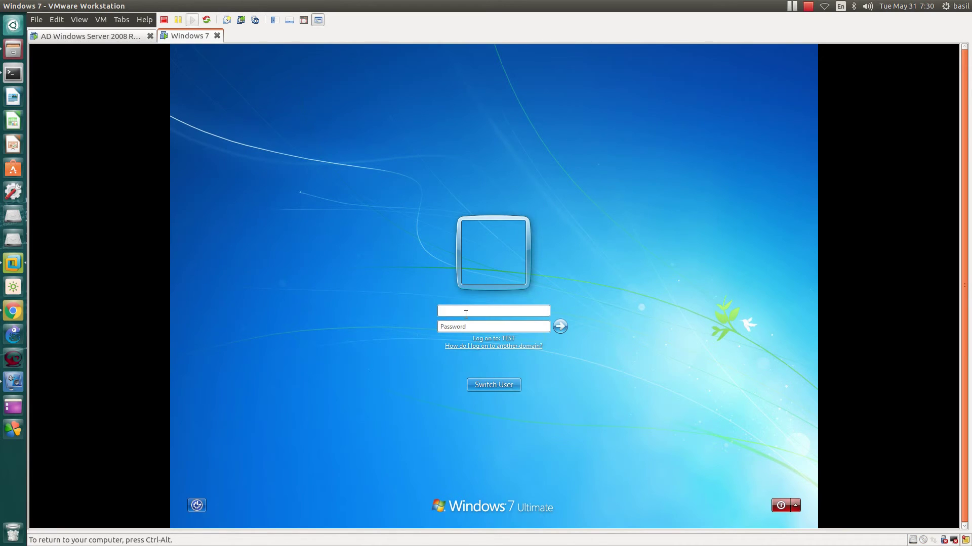
pyautogui.write('.\\help$')
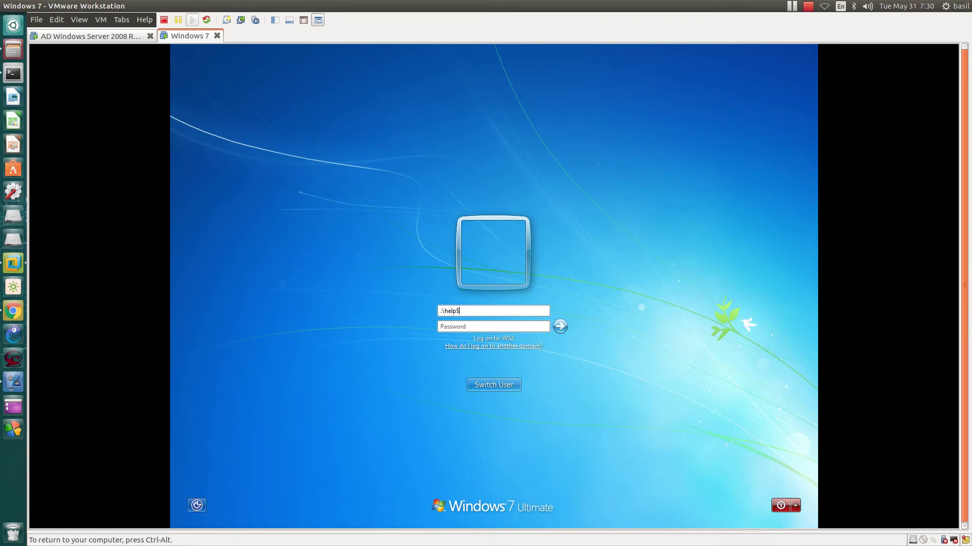
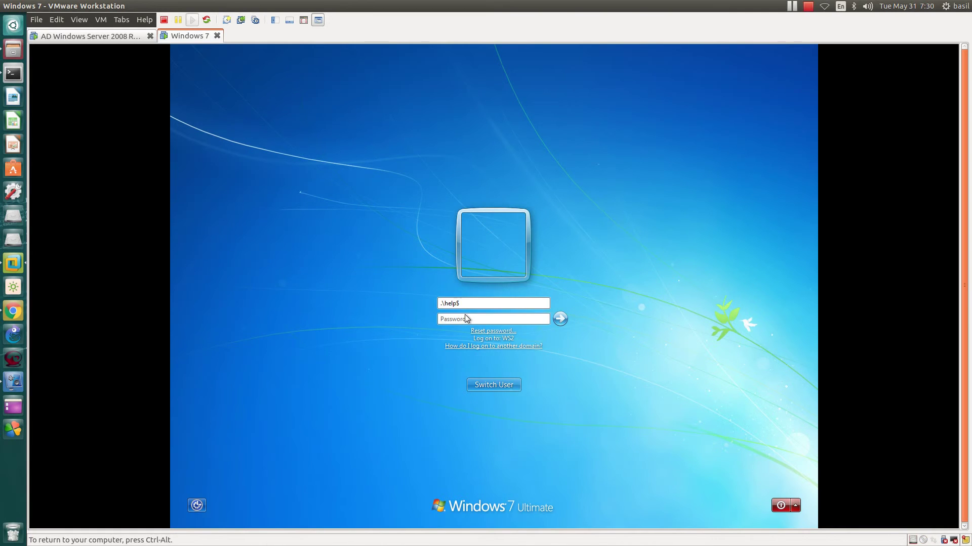
# Step: Log on to the Windows 7 machine with the domain user account by entering its password
pyautogui.press('Escape')
pyautogui.click(445, 322)
pyautogui.write('*****')
pyautogui.press('Return')
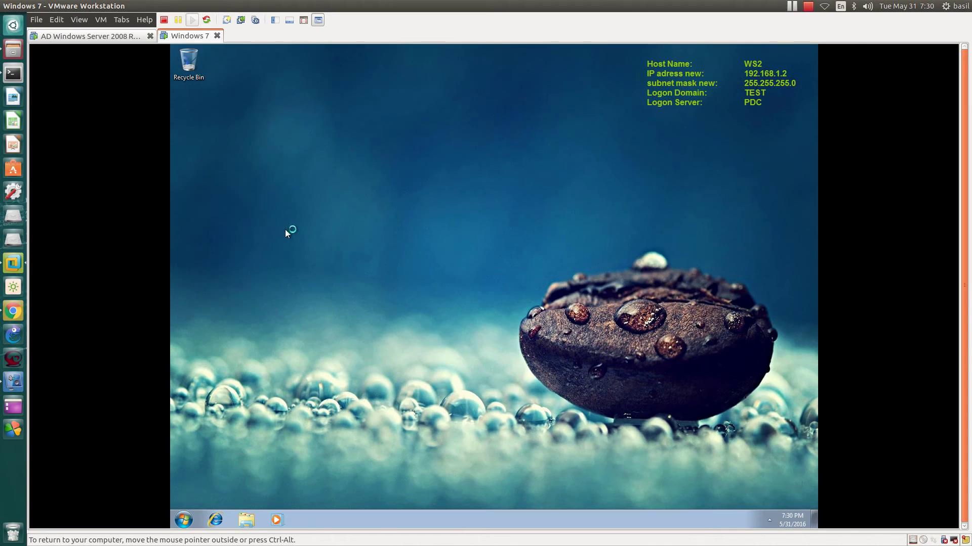
# Step: Update the group policies from a command prompt with gpupdate and again with gpupdate /force
pyautogui.click(182, 520)
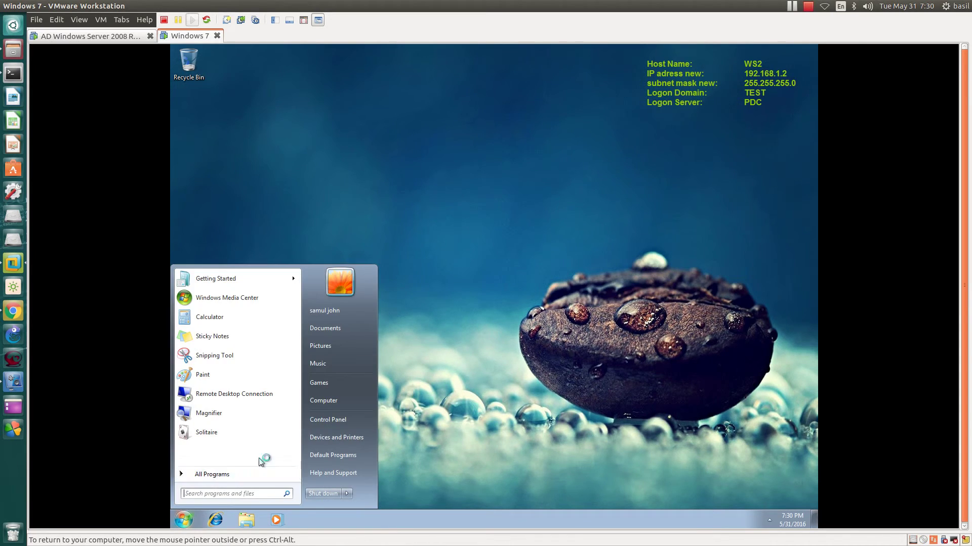
pyautogui.write('cmd')
pyautogui.press('Return')
pyautogui.write('gpupdate')
pyautogui.press('Return')
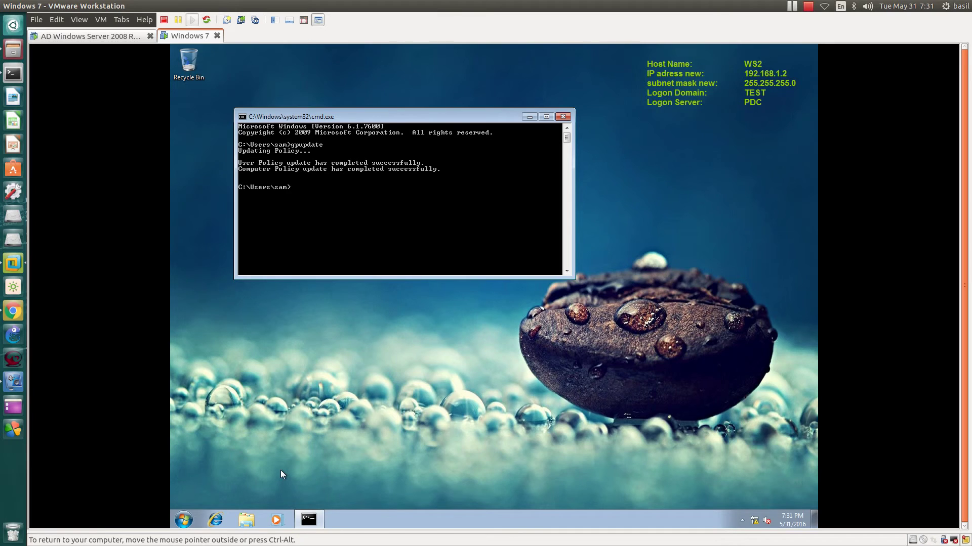
pyautogui.press('Up')
pyautogui.write('/fo')
pyautogui.press('Return')
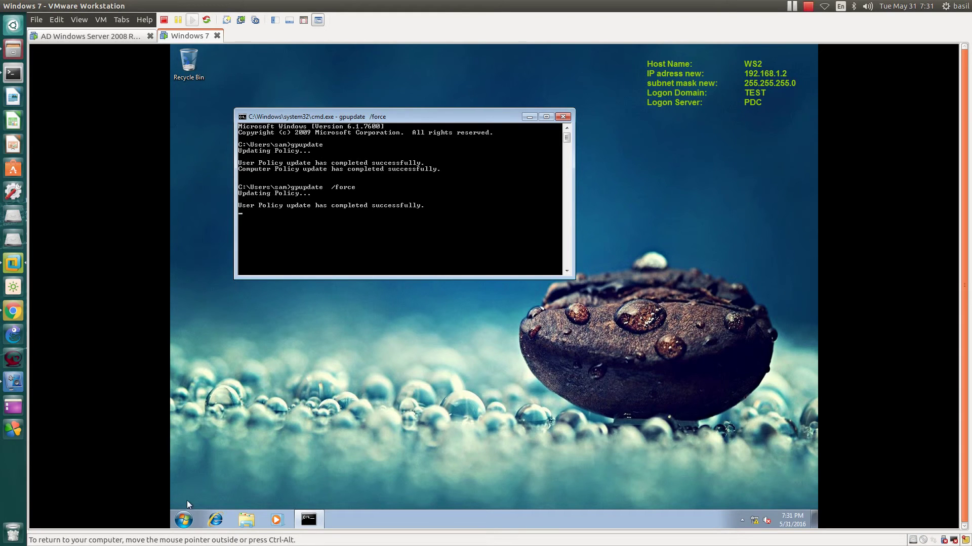
# Step: Open Computer Management for this machine, authorizing it with the administrator account and its password
pyautogui.click(185, 519)
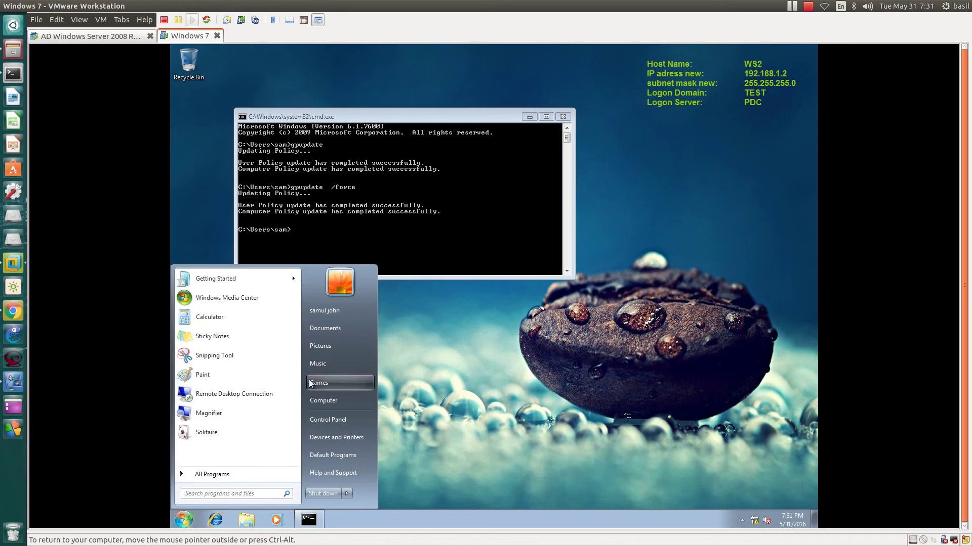
pyautogui.rightClick(338, 401)
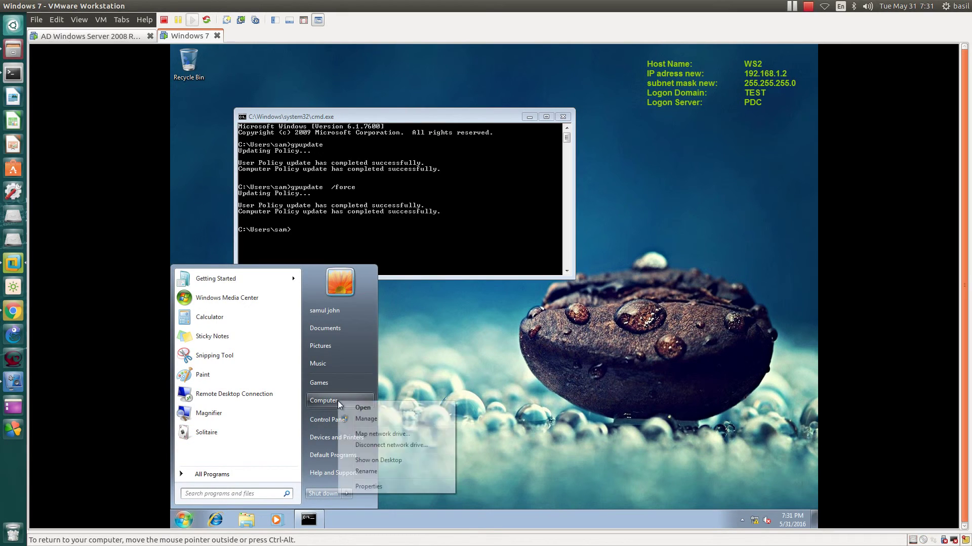
pyautogui.click(365, 419)
pyautogui.write('administrat')
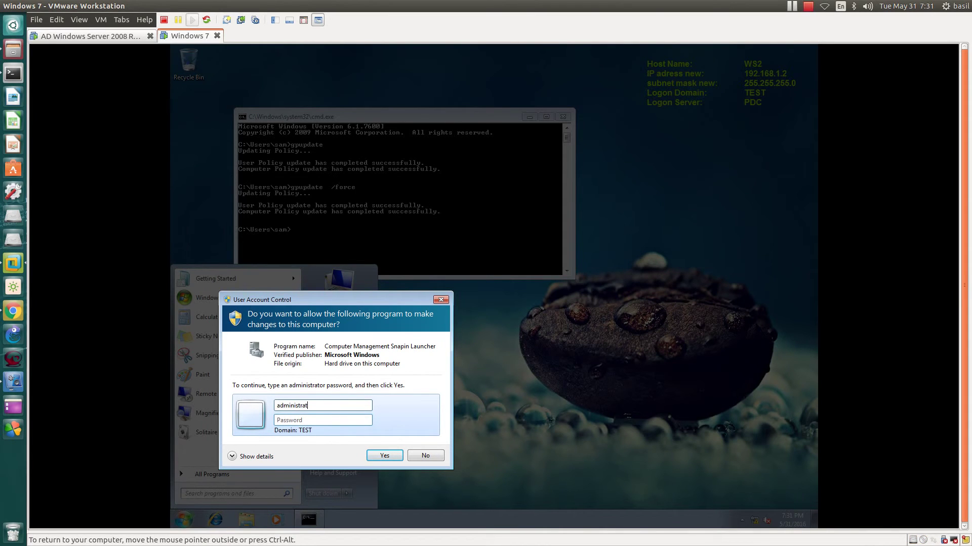
pyautogui.write('••••••')
pyautogui.click(391, 458)
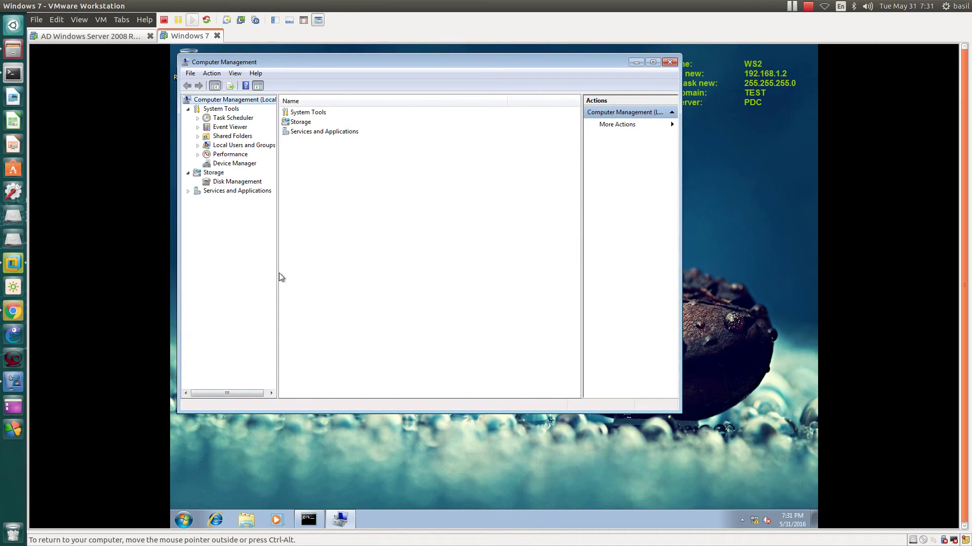
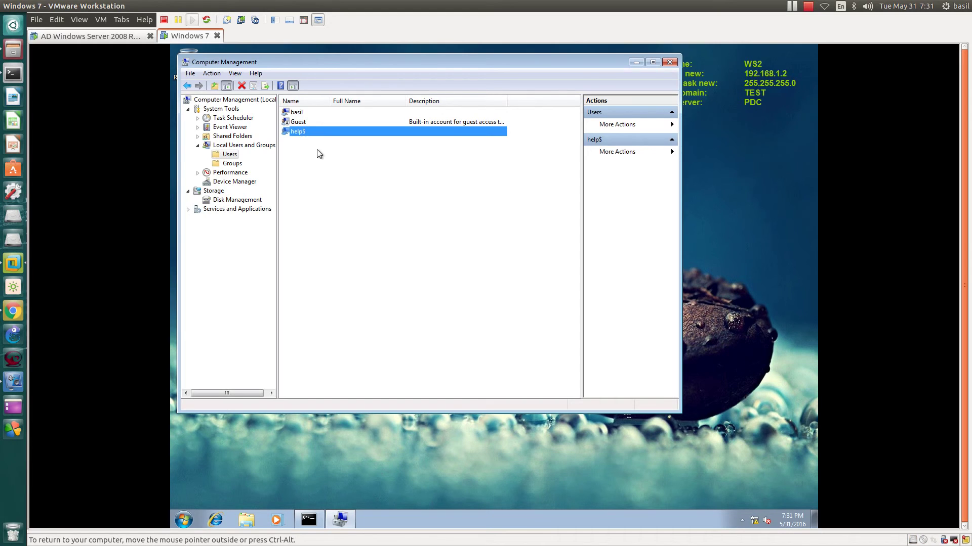
# Step: Check the local Users list for the renamed help$ account, and close Computer Management
pyautogui.click(317, 150)
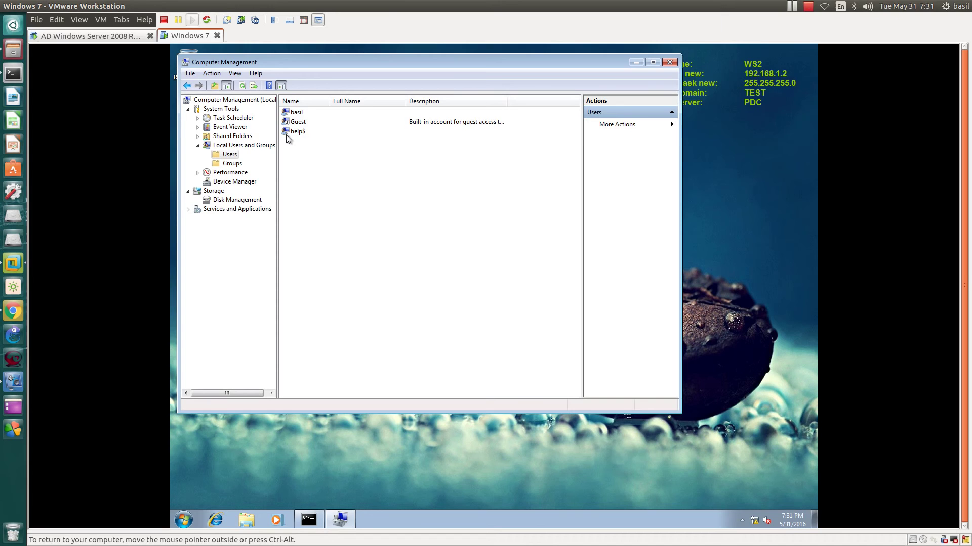
pyautogui.click(289, 133)
pyautogui.rightClick(287, 133)
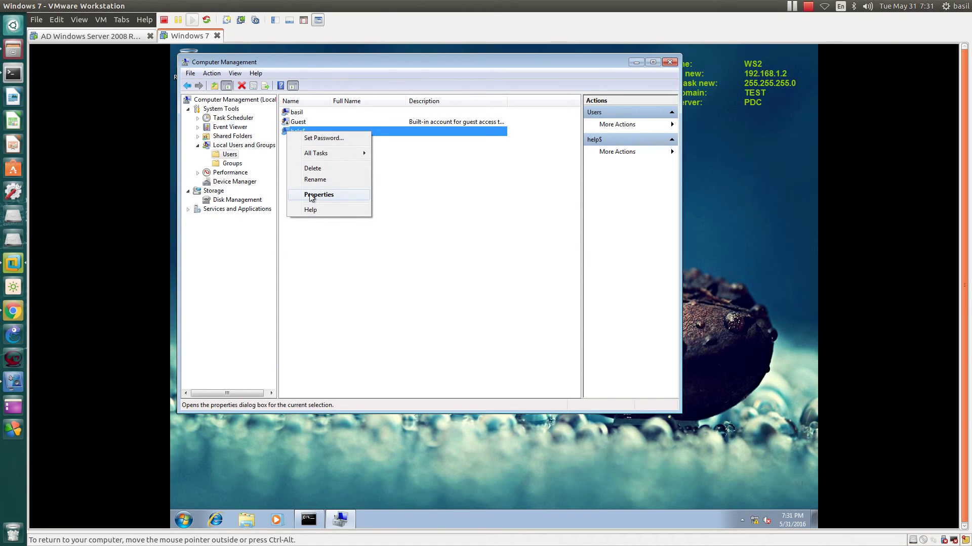
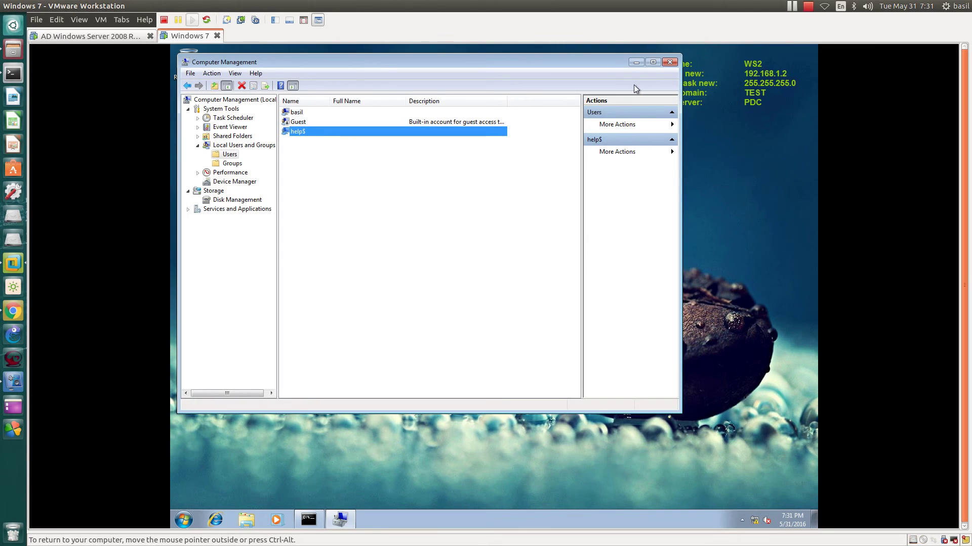
pyautogui.click(669, 63)
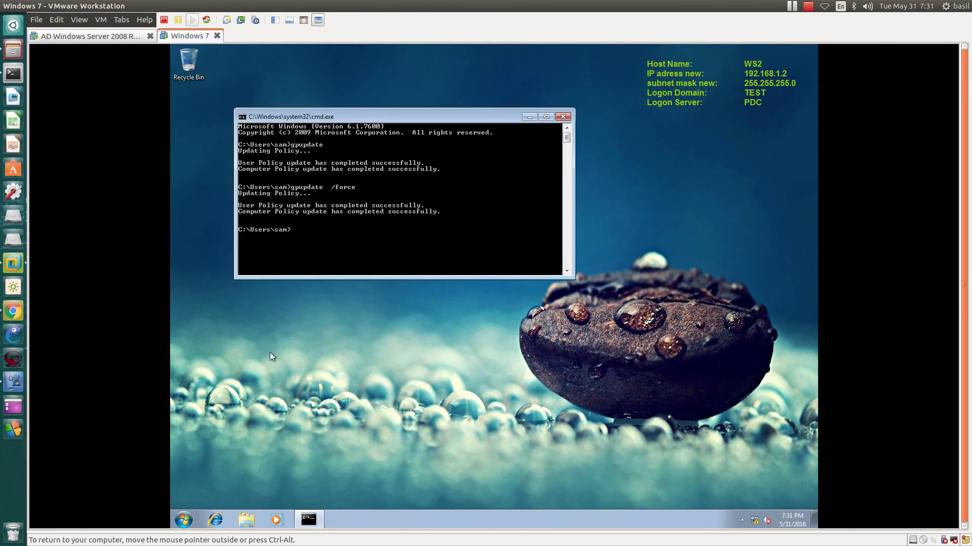
# Step: Log the domain user off the Windows 7 machine
pyautogui.click(183, 520)
pyautogui.click(346, 493)
pyautogui.click(382, 457)
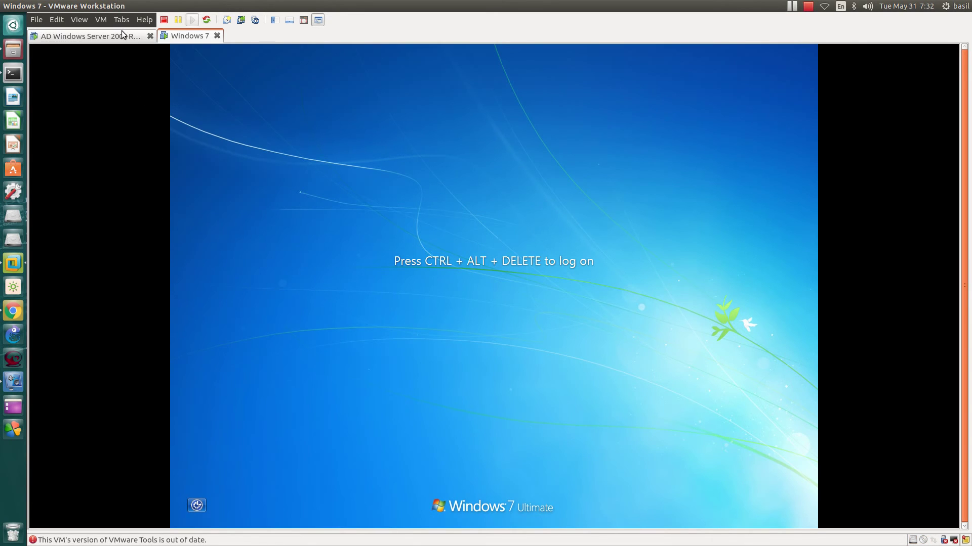
# Step: Log on to Windows 7 as another user with the local account .\help$ and the account password
pyautogui.click(107, 23)
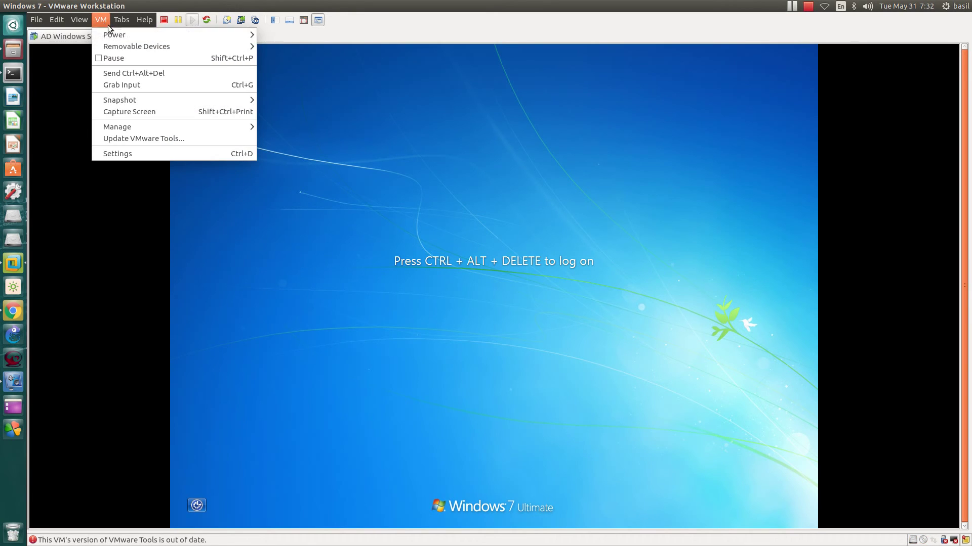
pyautogui.click(138, 72)
pyautogui.click(505, 386)
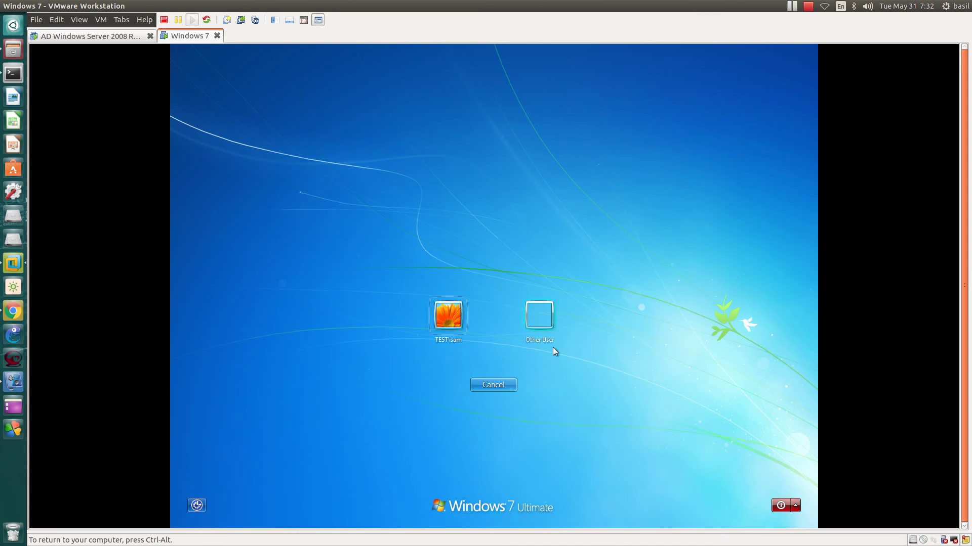
pyautogui.click(545, 320)
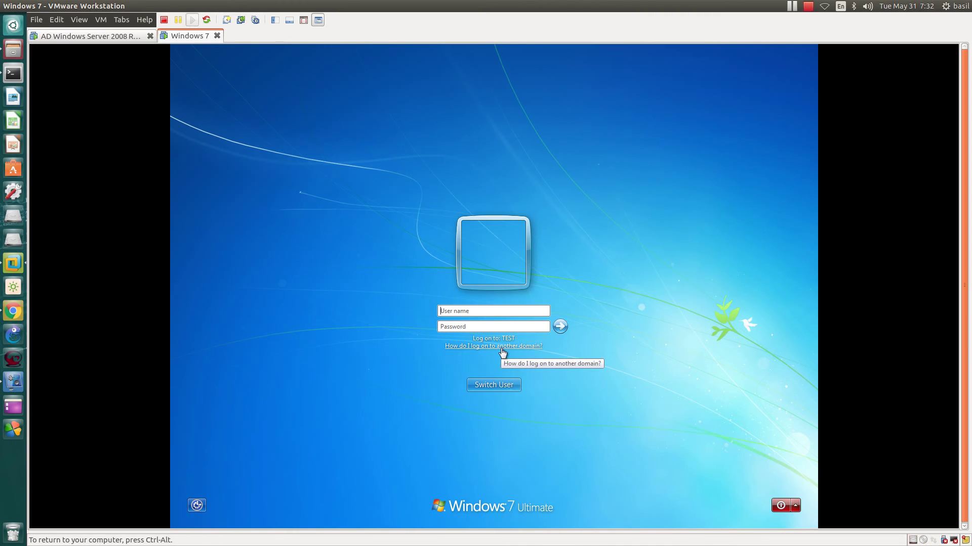
pyautogui.write('.\\help$')
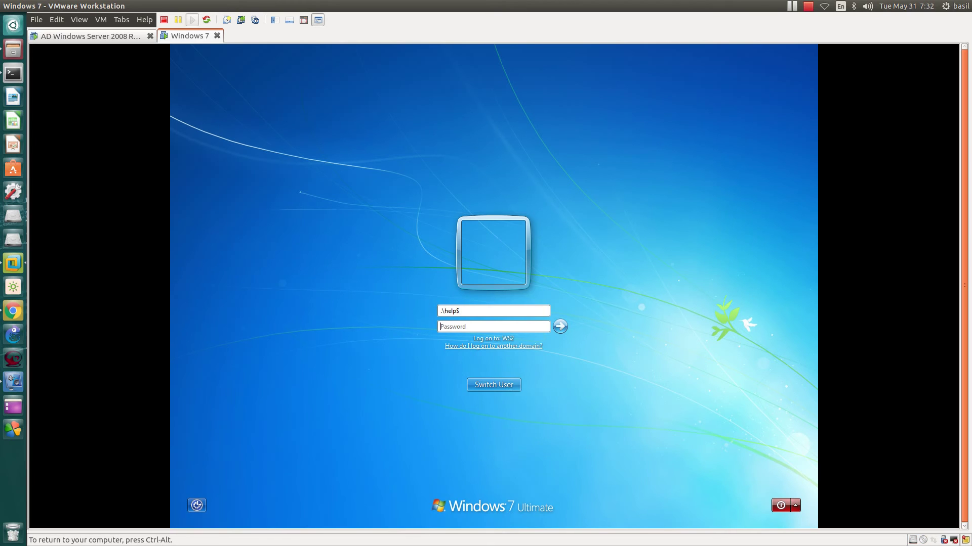
pyautogui.write('••')
pyautogui.press('Return')
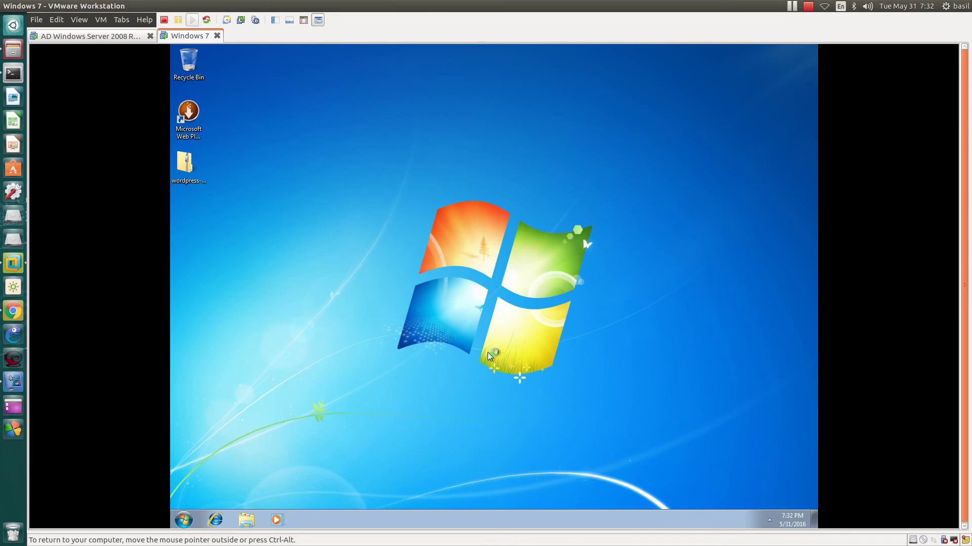
# Step: Examine the logged-on account name and the Computer window's drives and domain details, and close the window
pyautogui.click(184, 520)
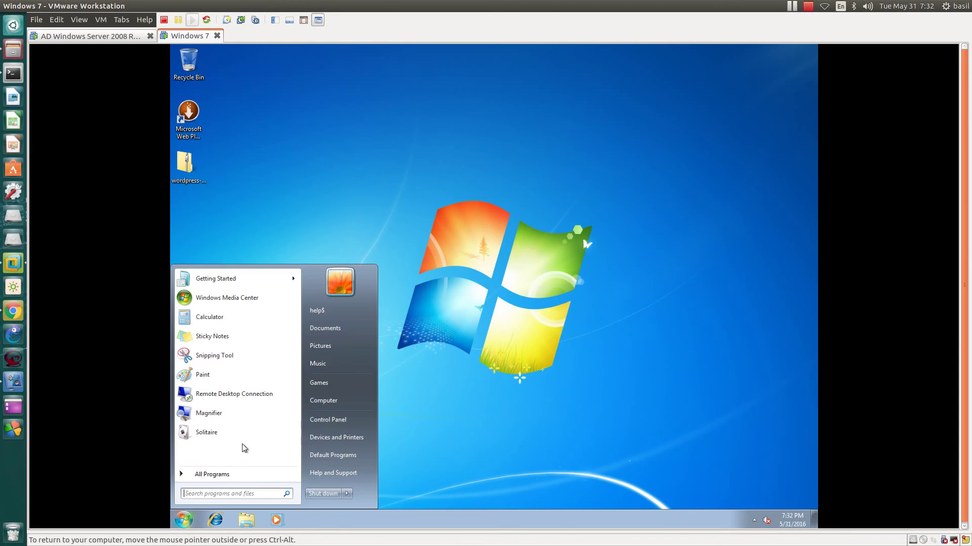
pyautogui.click(328, 400)
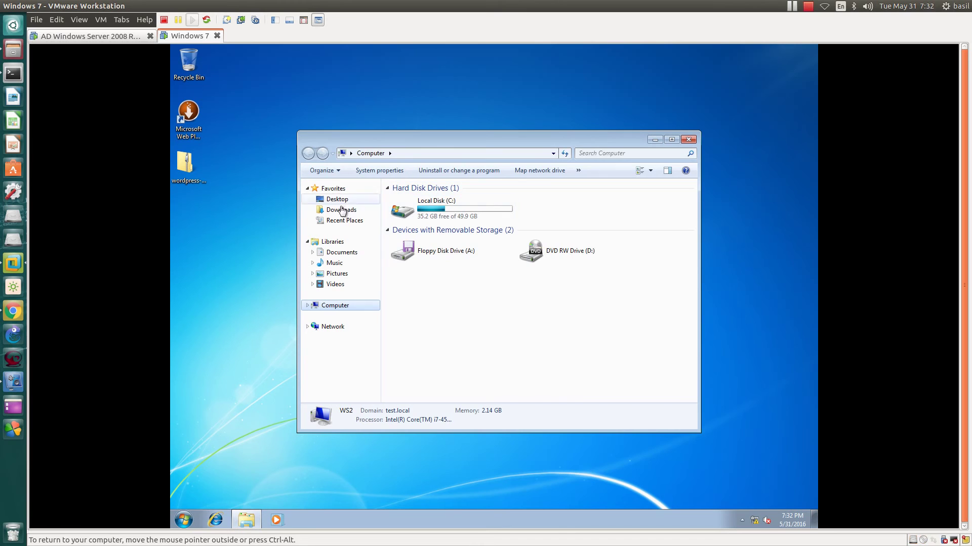
pyautogui.click(655, 140)
pyautogui.moveTo(695, 56); pyautogui.dragTo(819, 218)
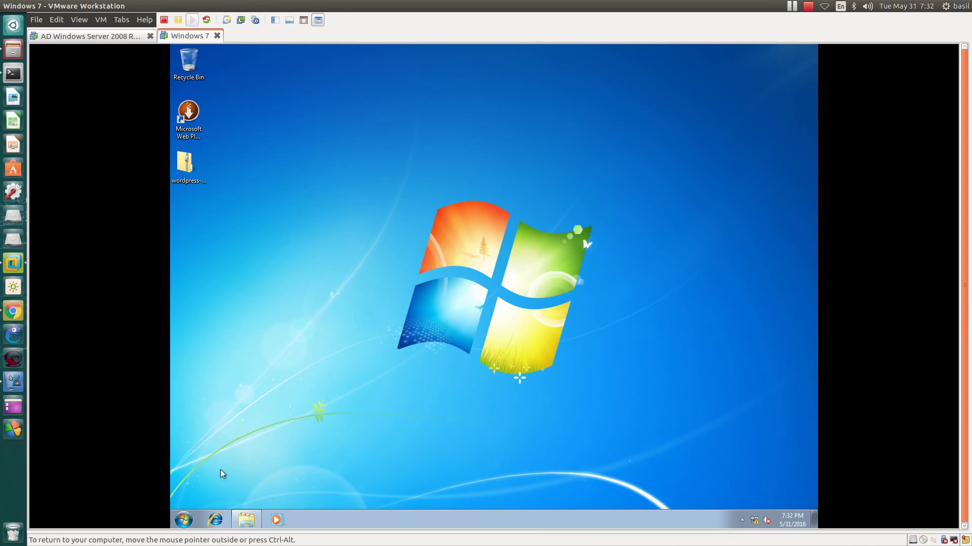
pyautogui.click(184, 520)
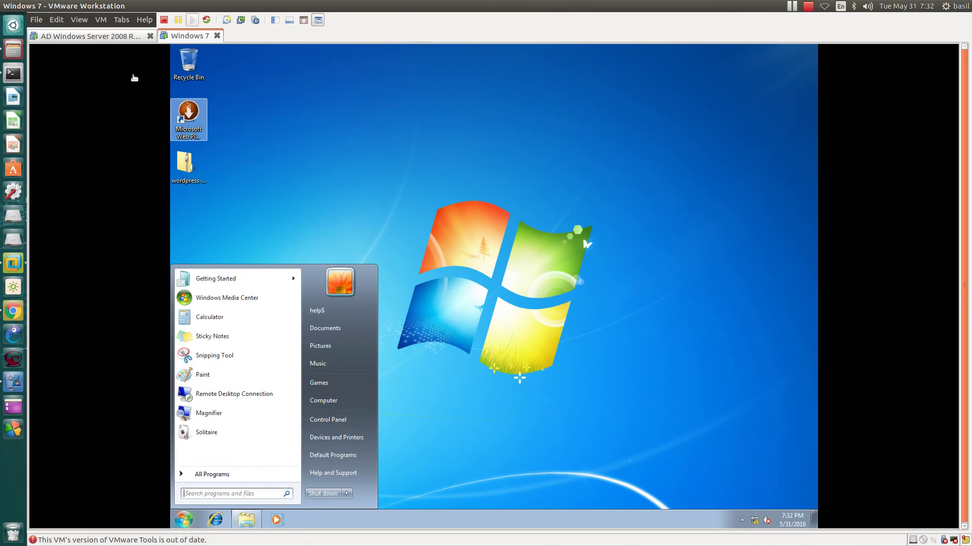
pyautogui.click(551, 163)
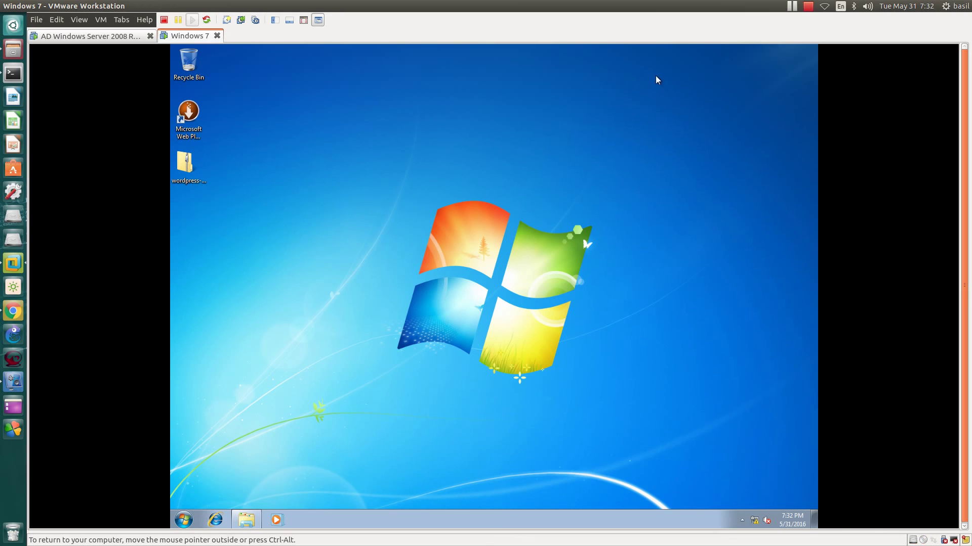
pyautogui.moveTo(680, 55); pyautogui.dragTo(819, 355)
pyautogui.click(182, 521)
pyautogui.click(324, 403)
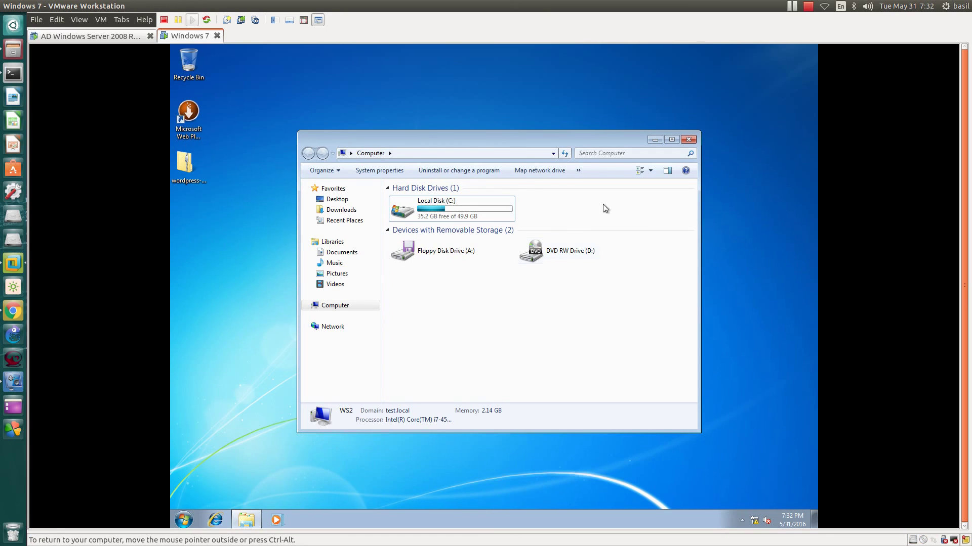
pyautogui.click(688, 139)
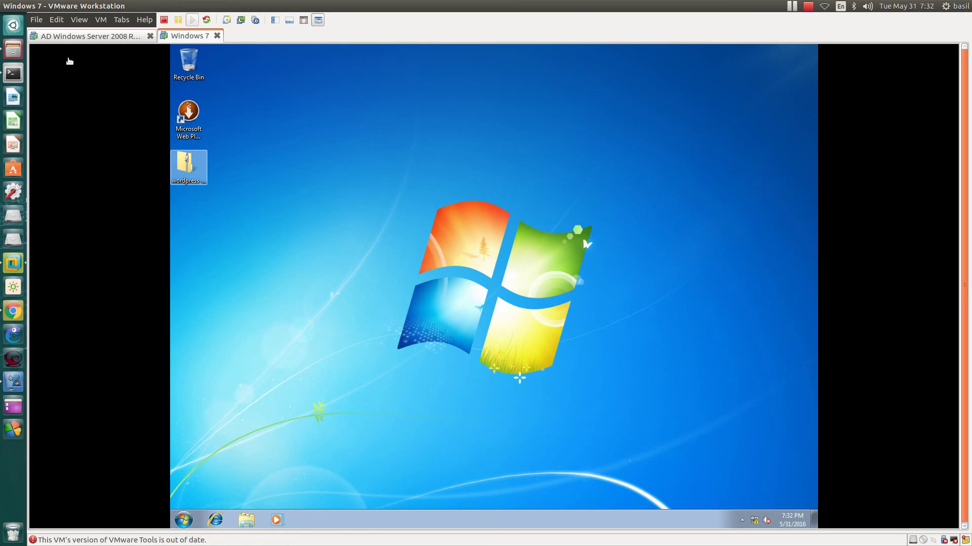
# Step: Switch back to the server and review the local administrator account task in the difference.txt notes
pyautogui.click(96, 38)
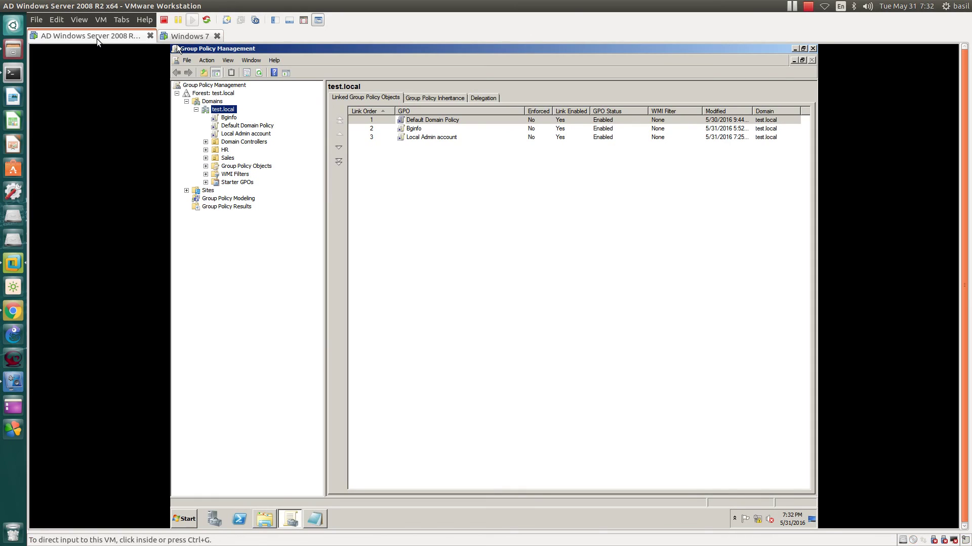
pyautogui.click(314, 519)
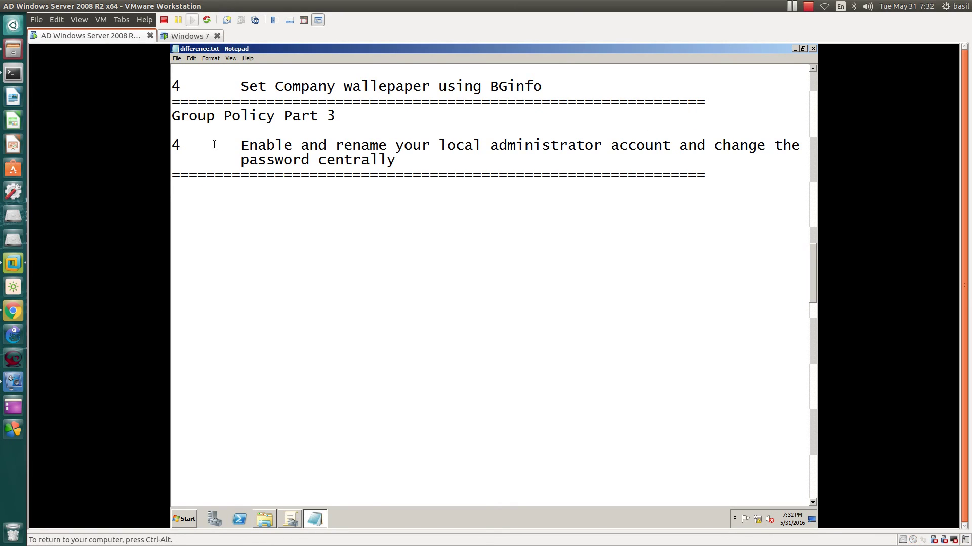
pyautogui.moveTo(241, 140); pyautogui.dragTo(613, 146)
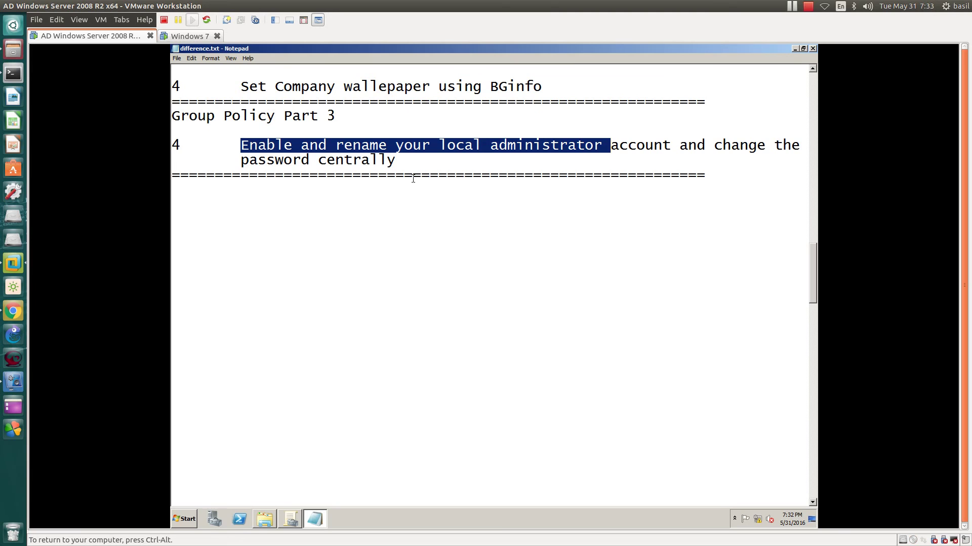
pyautogui.hotkey('ctrl', 'alt')
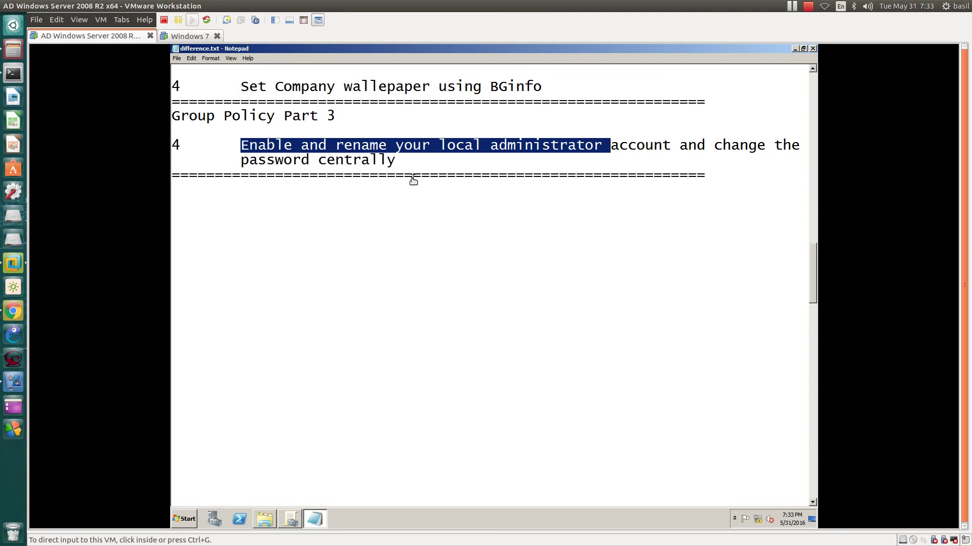